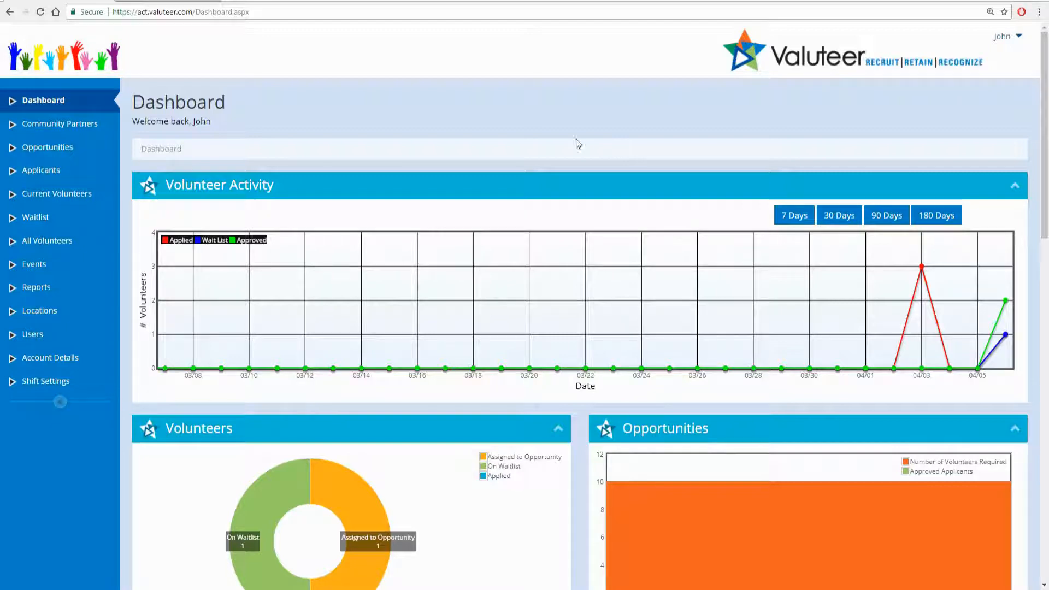
# - Go to the Opportunities page, which lists the current Volunteer Activation Opportunity
pyautogui.click(71, 150)
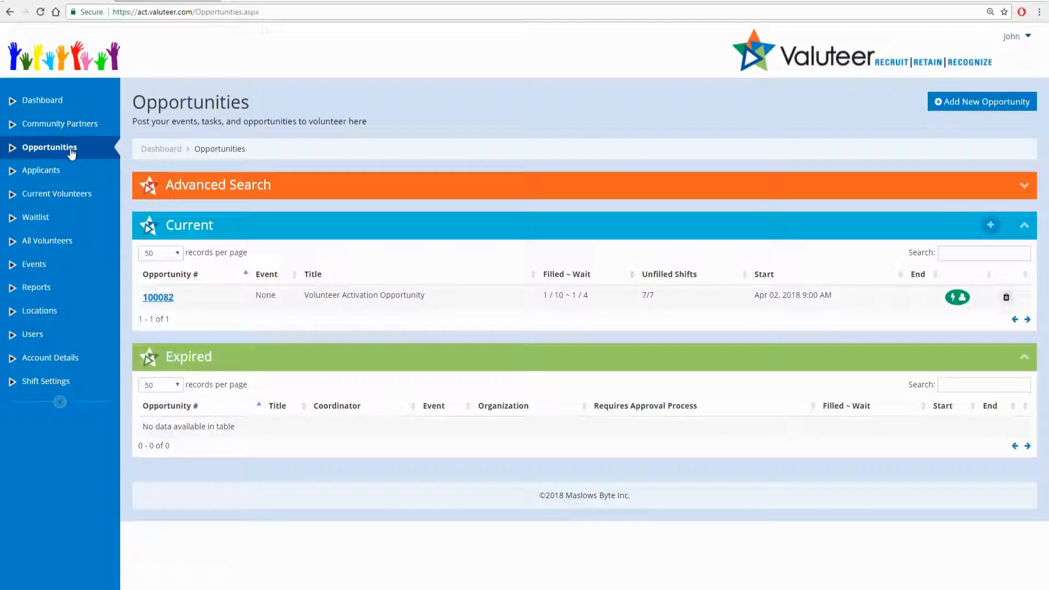
# - Create an opportunity 'General Application' described 'New Volunteers start here!', ending April 7, 2018
pyautogui.click(965, 104)
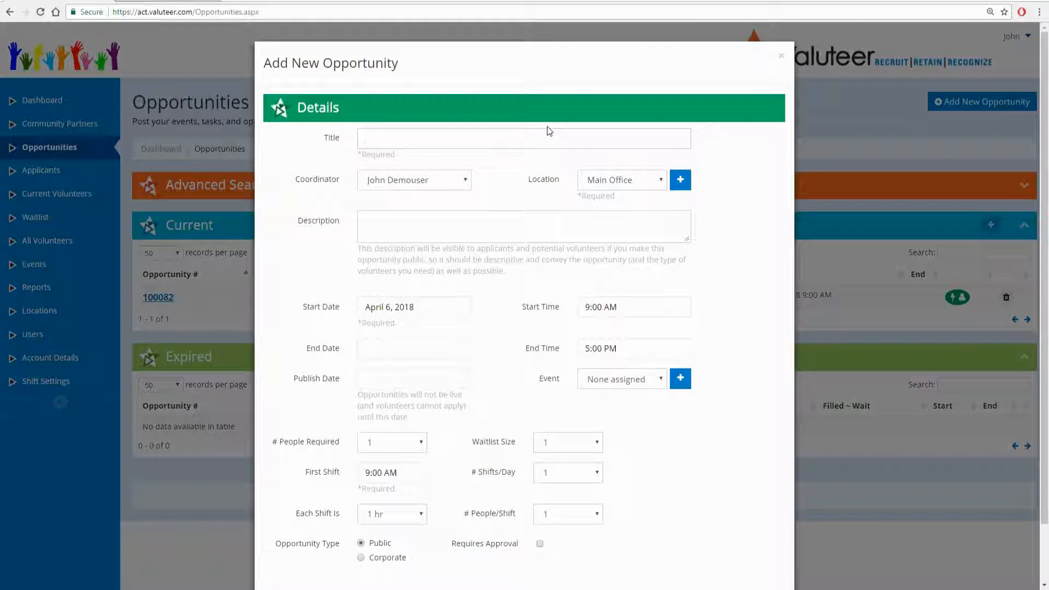
pyautogui.write('General Application')
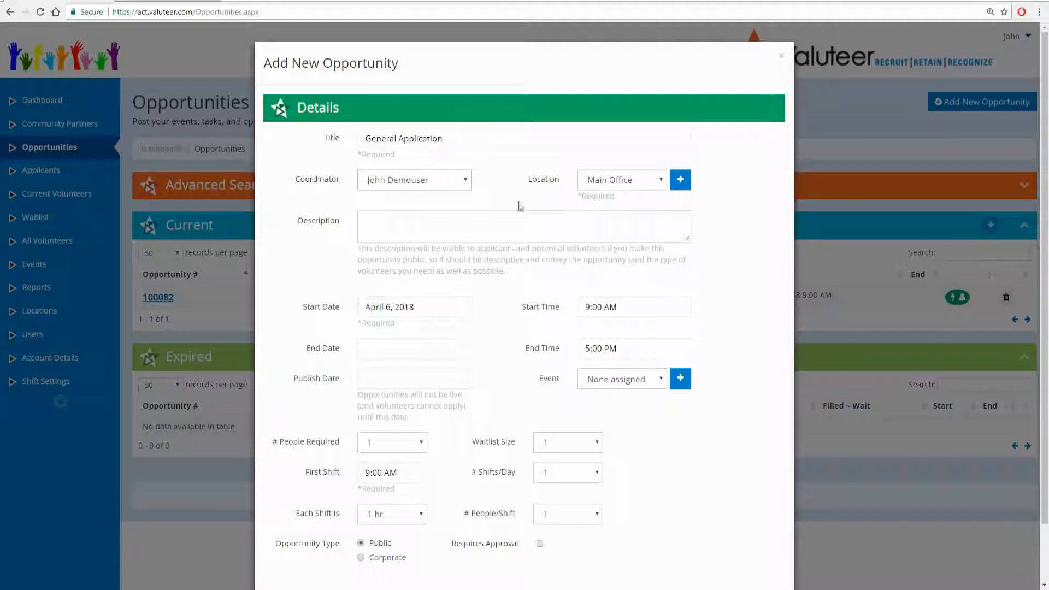
pyautogui.click(452, 222)
pyautogui.write('New Volunteers start here!')
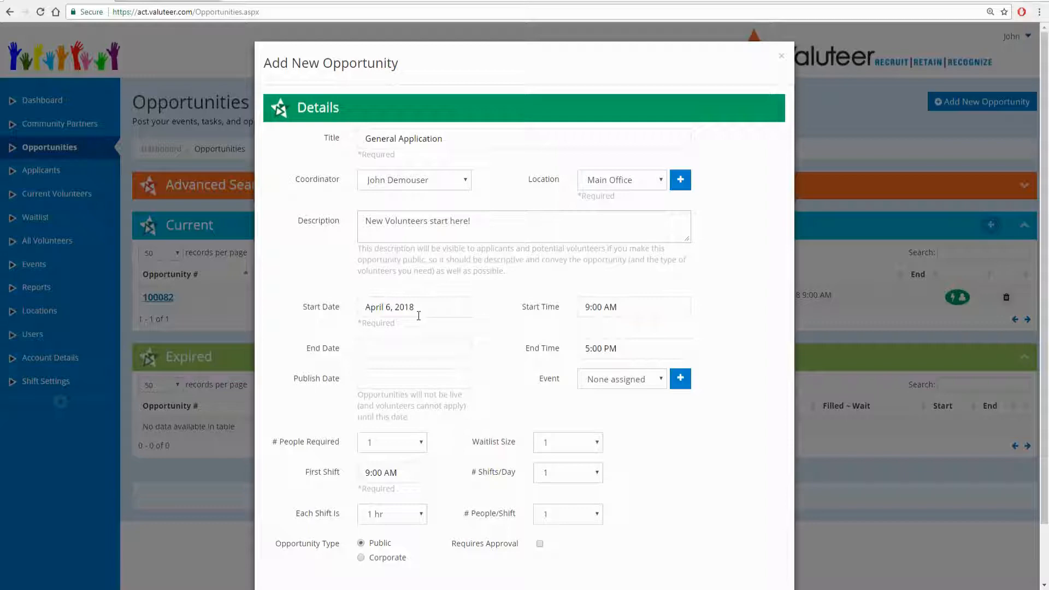
pyautogui.click(395, 344)
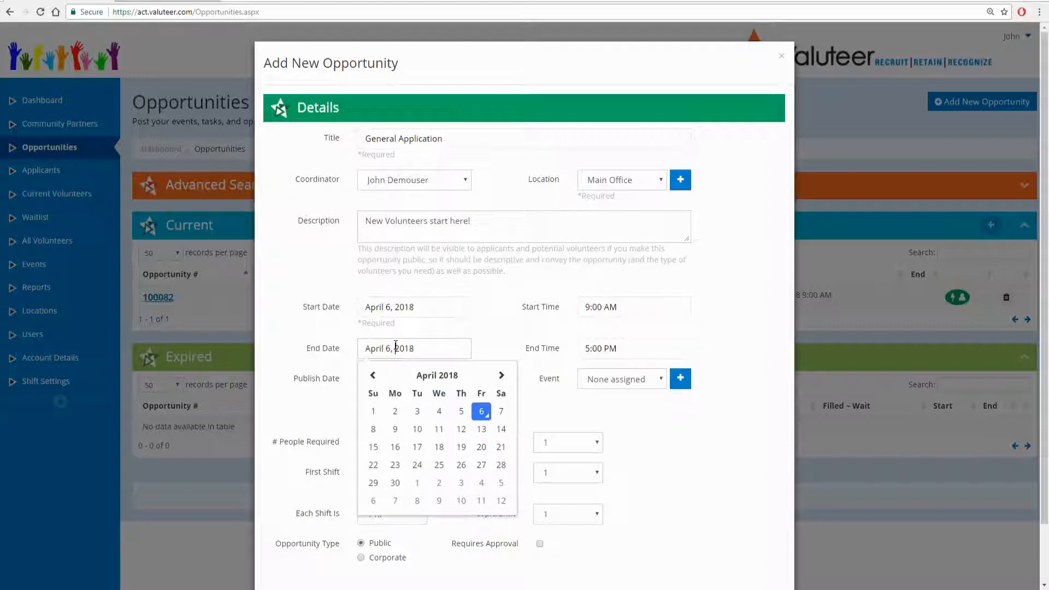
pyautogui.click(501, 414)
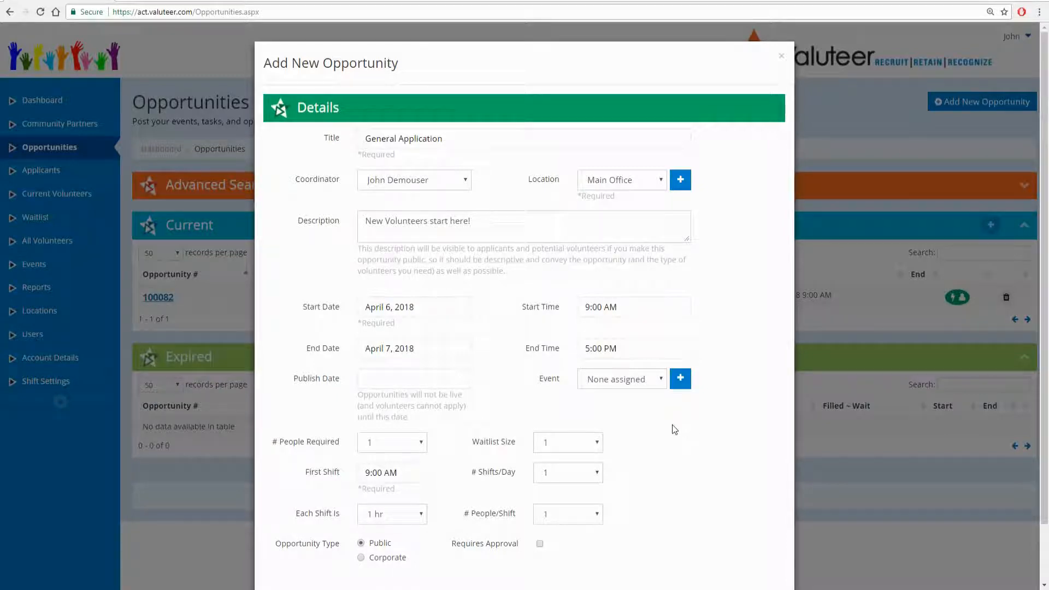
# - Require 100 people and approval for General Application, then save the opportunity
pyautogui.click(423, 446)
pyautogui.moveTo(422, 235); pyautogui.dragTo(421, 314)
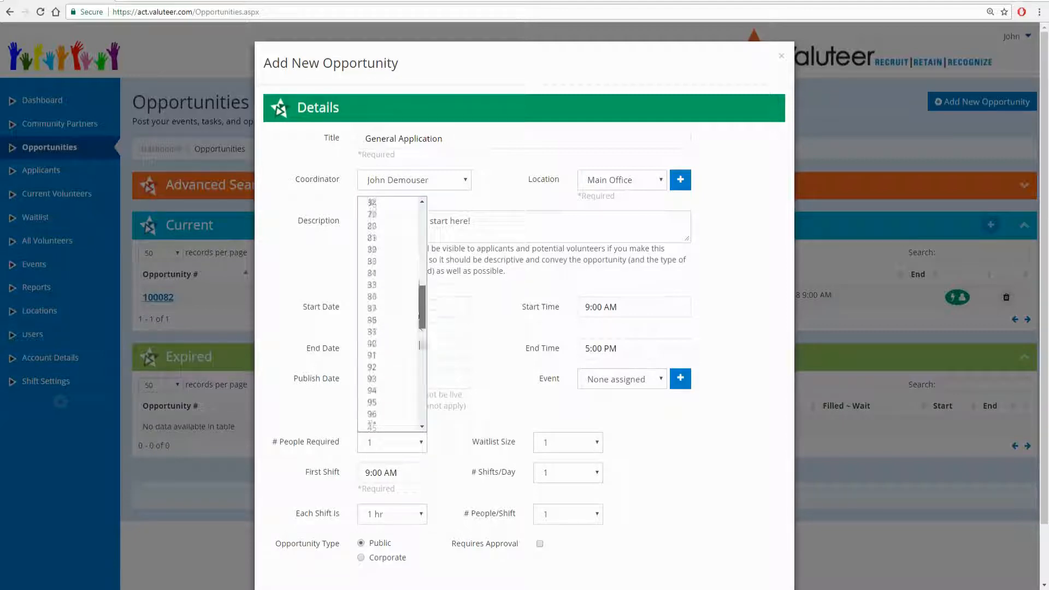
pyautogui.scroll(-5, 420, 345)
pyautogui.click(389, 430)
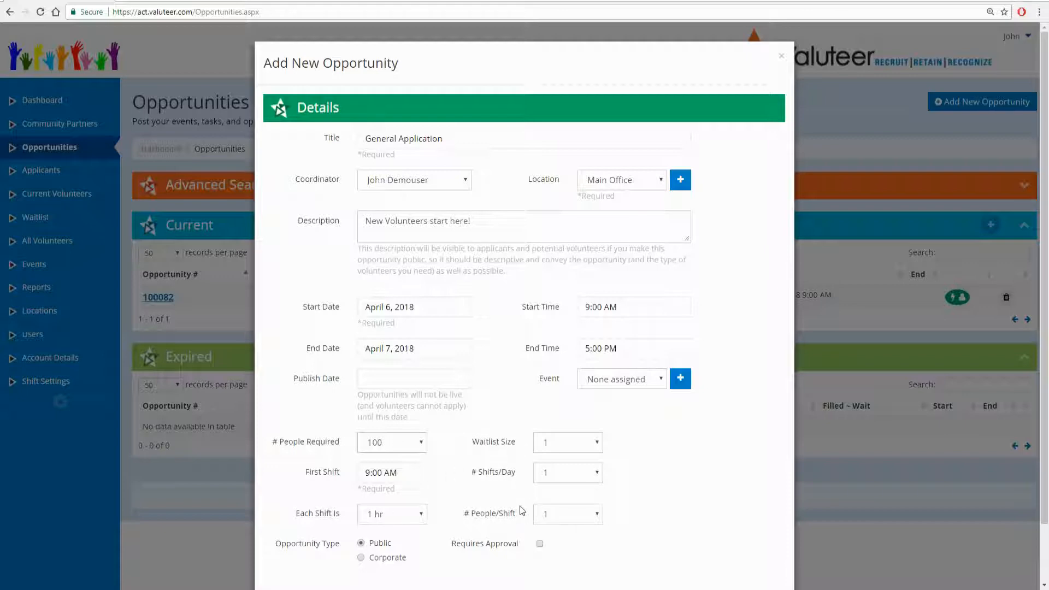
pyautogui.scroll(-2, 669, 474)
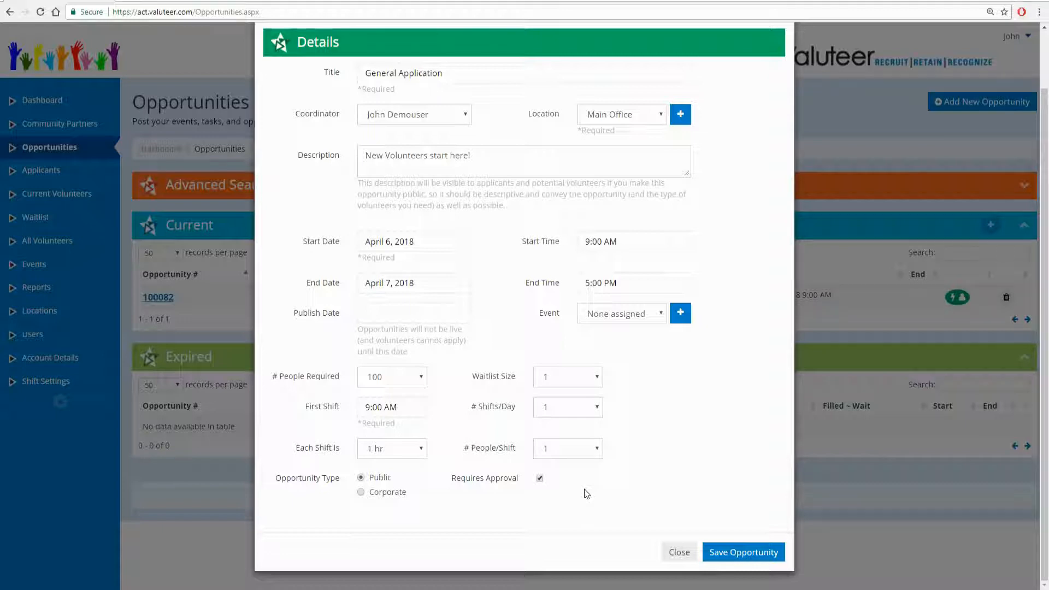
pyautogui.click(736, 554)
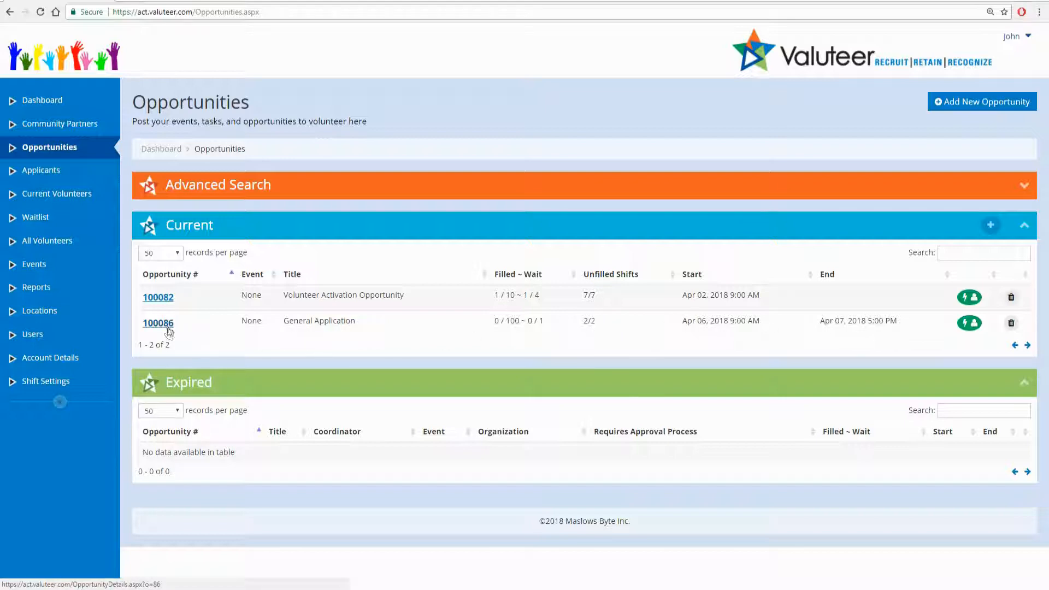
# - Open opportunity 100086 and clear its End Date, leaving only the April 6, 2018 start
pyautogui.click(169, 328)
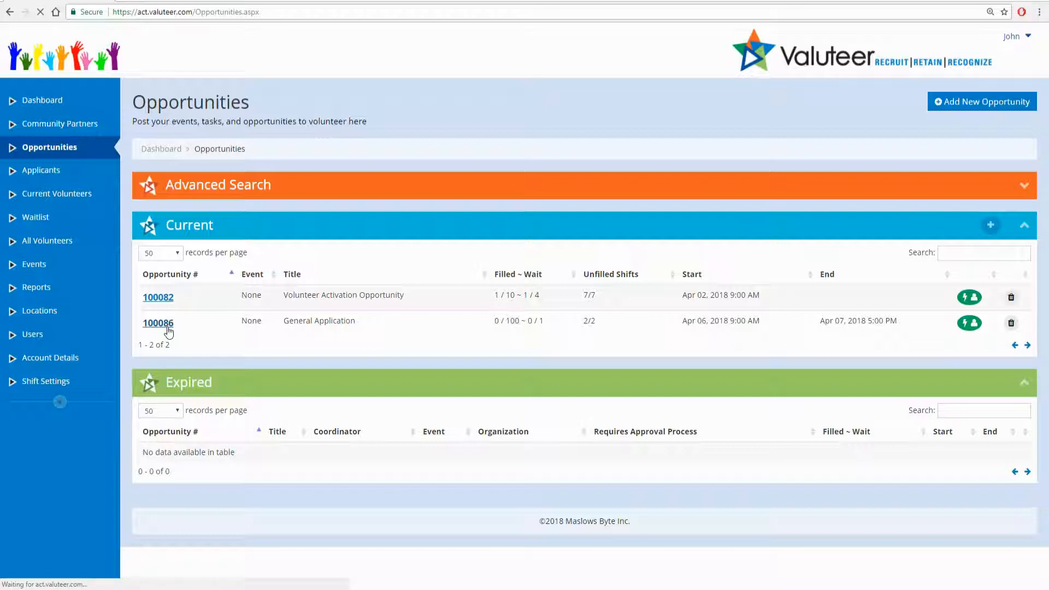
pyautogui.scroll(-3, 211, 330)
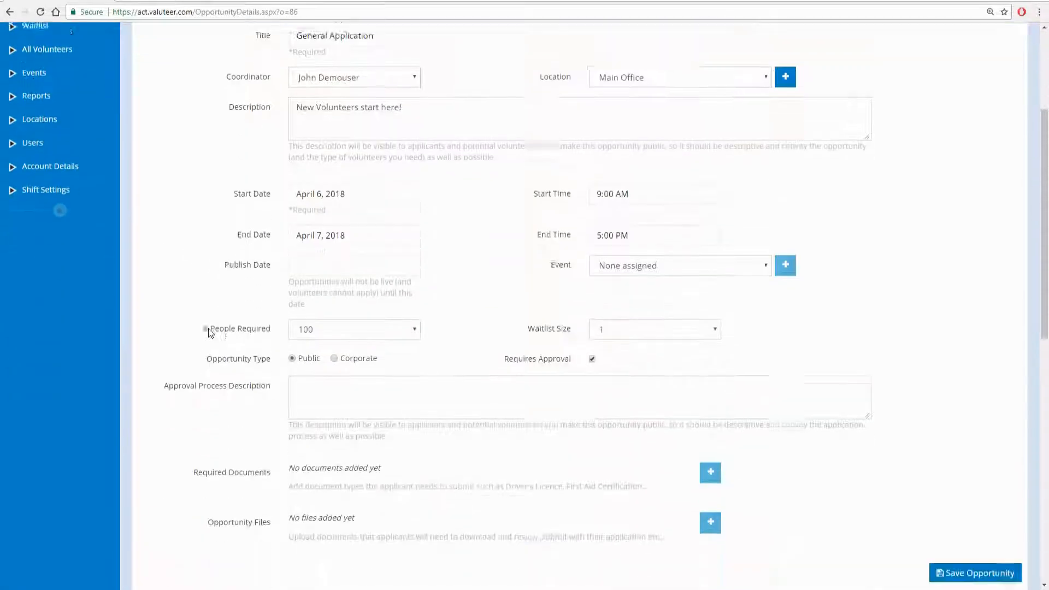
pyautogui.scroll(-1, 211, 330)
pyautogui.click(412, 208)
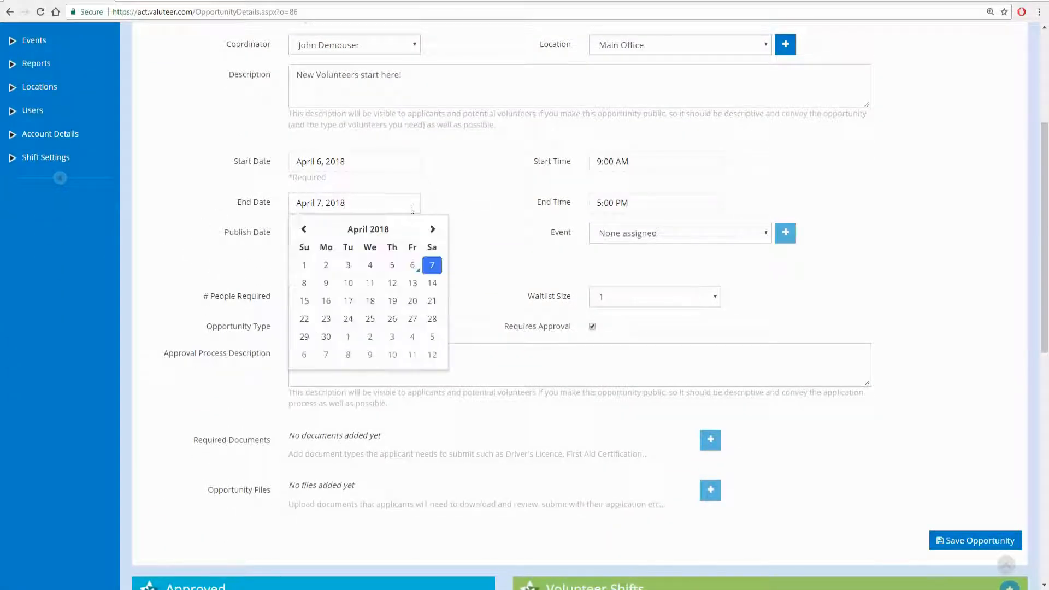
pyautogui.press('BackSpace')
pyautogui.press('BackSpace')
pyautogui.press('BackSpace')
pyautogui.press('BackSpace')
pyautogui.press('BackSpace')
pyautogui.press('BackSpace')
pyautogui.press('BackSpace')
pyautogui.press('BackSpace')
pyautogui.press('BackSpace')
pyautogui.press('BackSpace')
pyautogui.press('BackSpace')
pyautogui.press('BackSpace')
pyautogui.press('BackSpace')
pyautogui.click(504, 252)
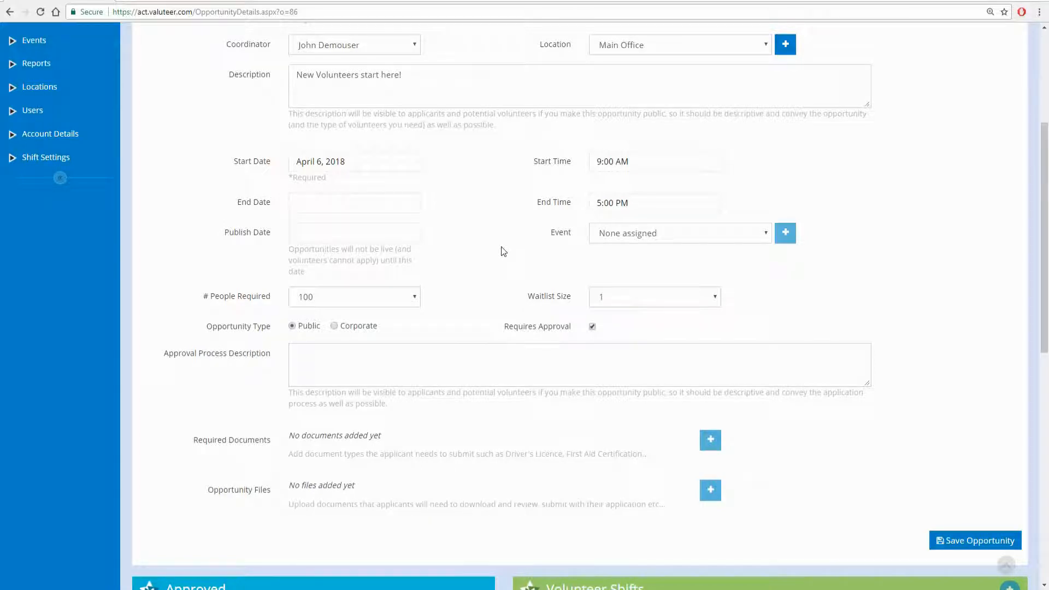
# - Delete the April 6 and April 7 Shift #1 entries from the Volunteer Shifts calendar
pyautogui.scroll(-5, 501, 248)
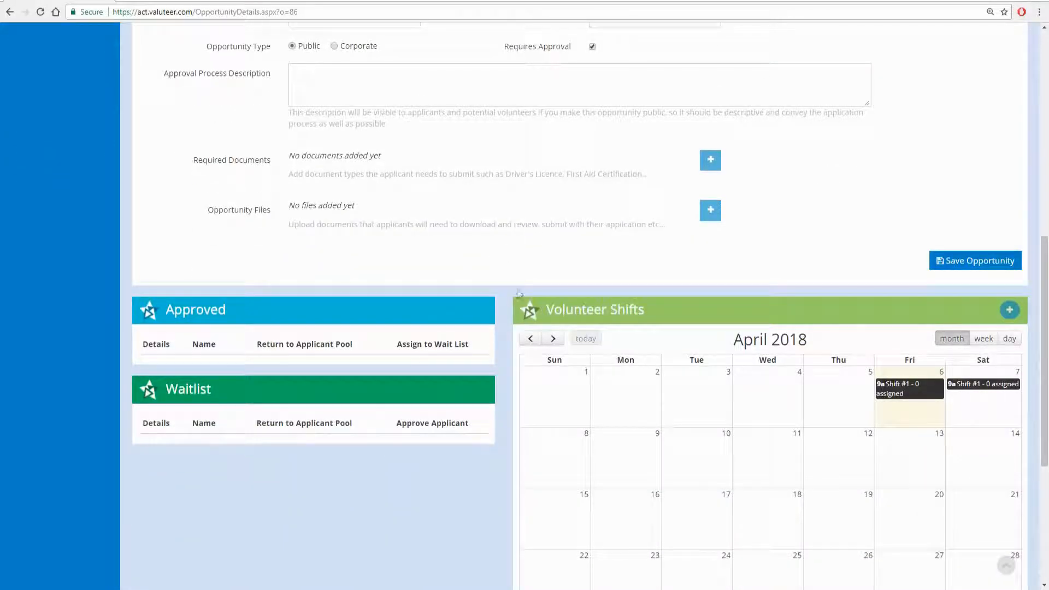
pyautogui.scroll(-2, 601, 317)
pyautogui.click(925, 283)
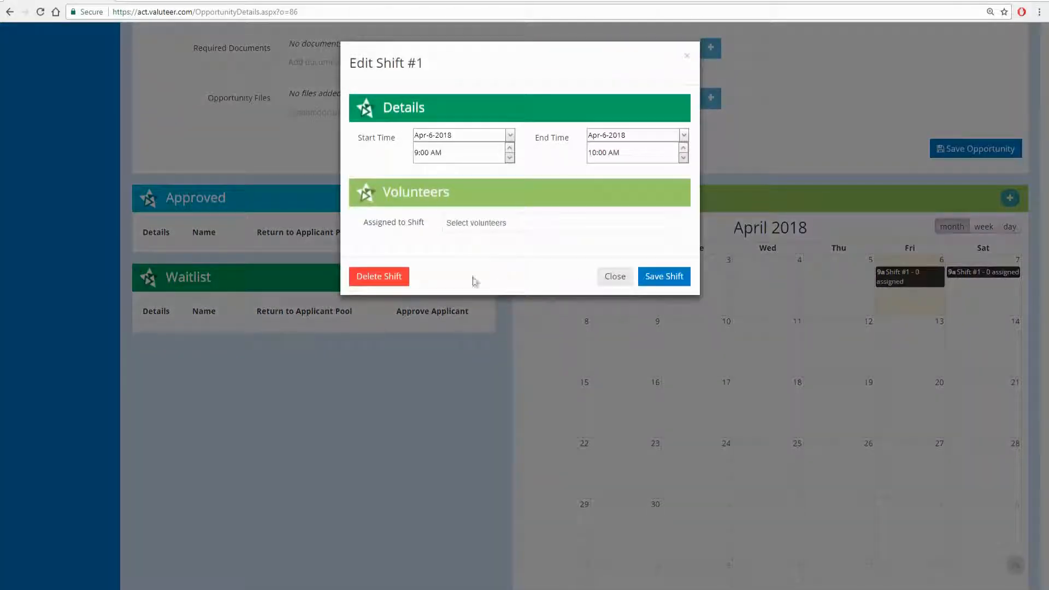
pyautogui.click(382, 276)
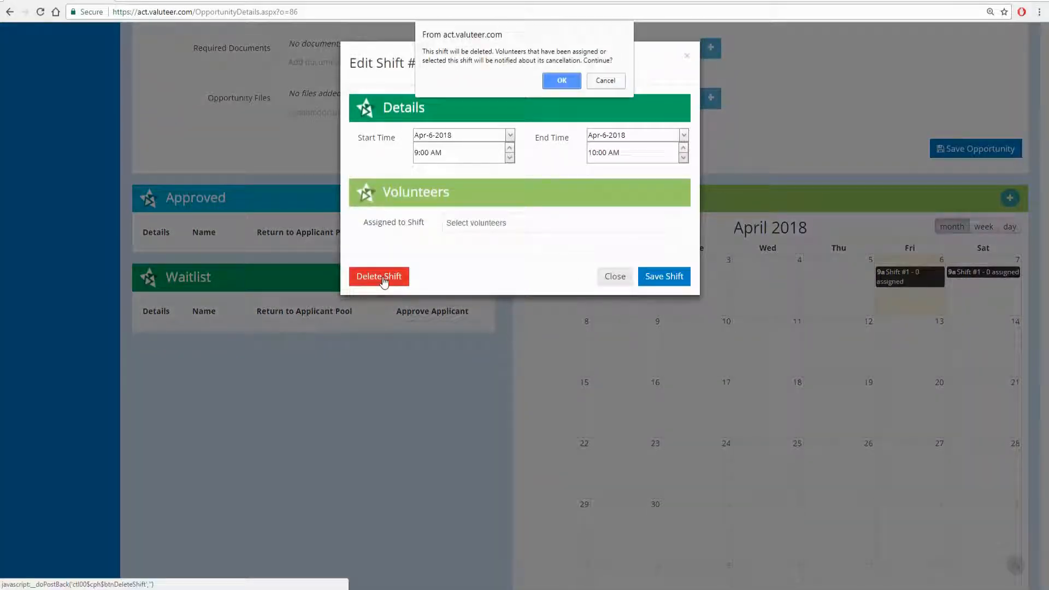
pyautogui.click(572, 82)
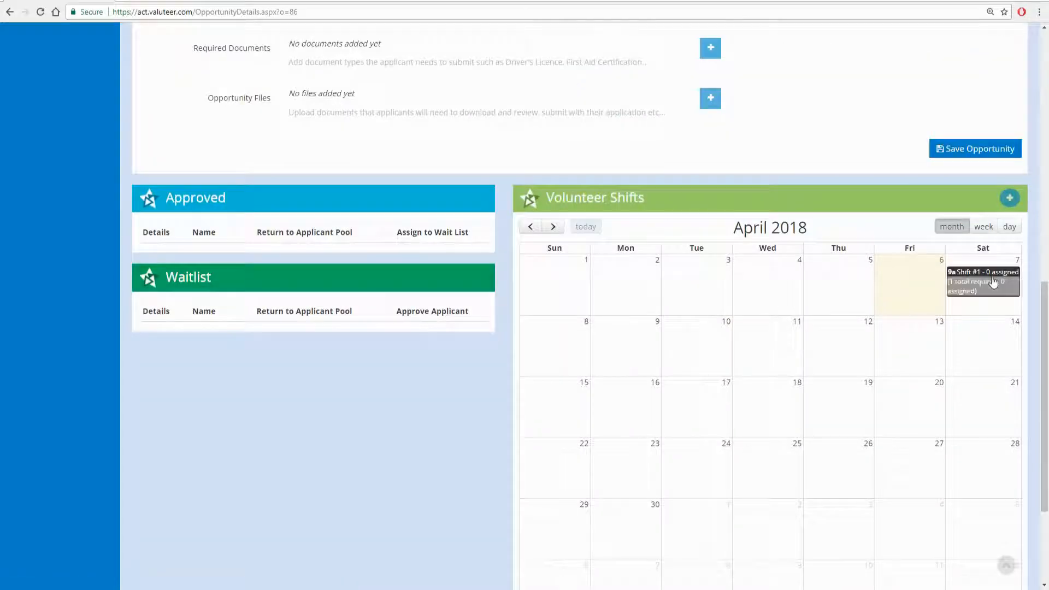
pyautogui.click(983, 273)
pyautogui.click(375, 274)
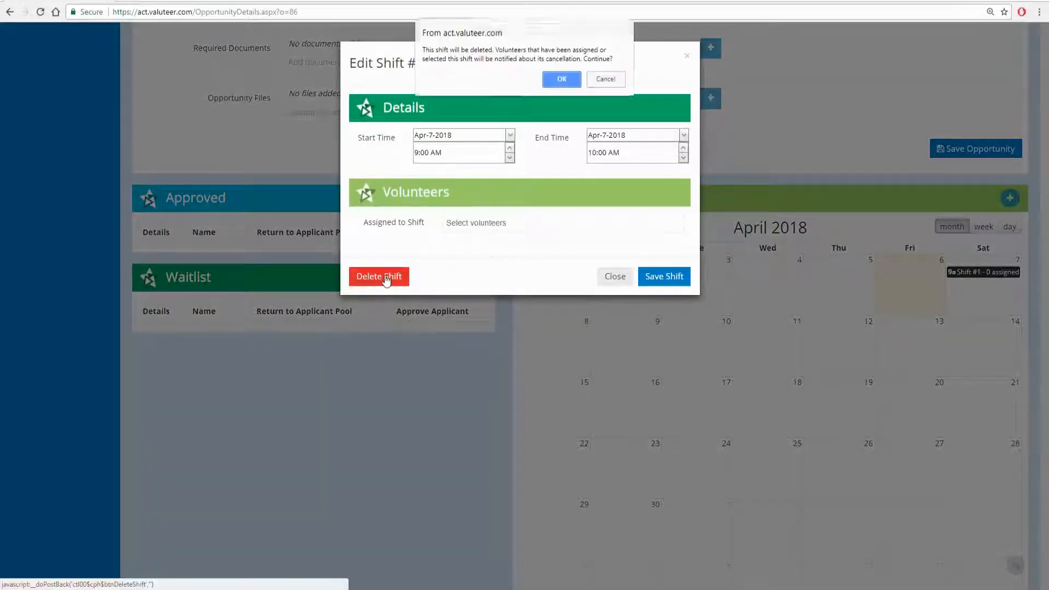
pyautogui.click(563, 81)
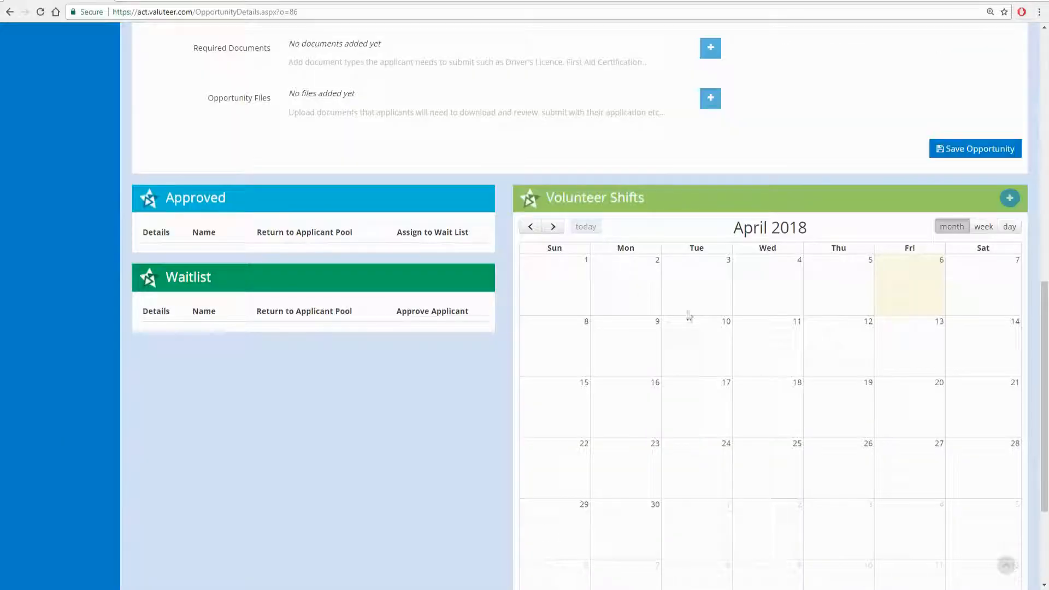
pyautogui.scroll(3, 727, 370)
pyautogui.scroll(4, 754, 364)
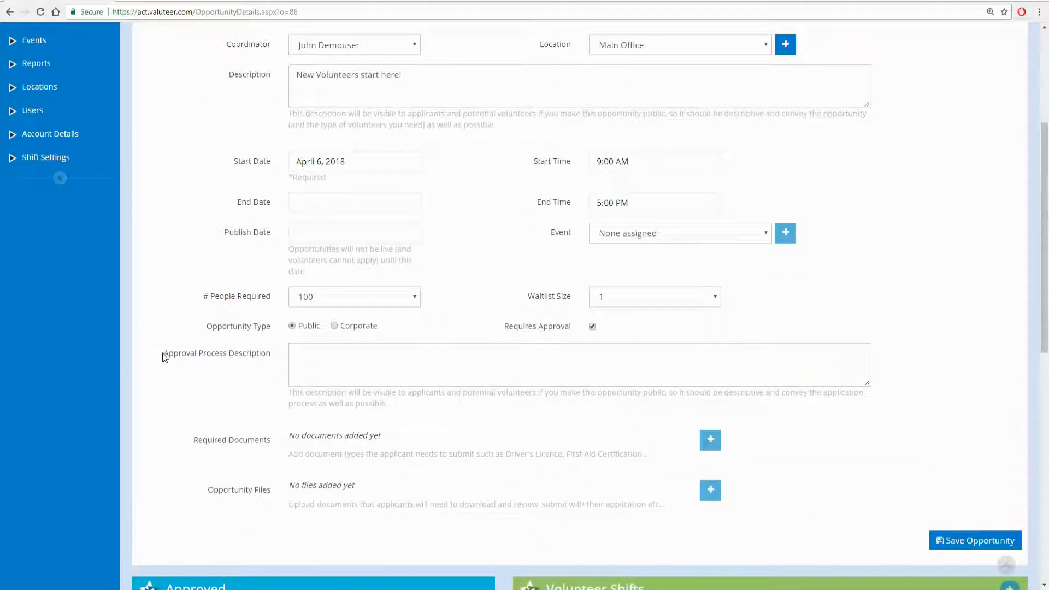
pyautogui.moveTo(162, 356); pyautogui.dragTo(273, 358)
# - Paste instructions to download, complete and upload the application form as the Approval Process Description
pyautogui.click(250, 386)
pyautogui.click(361, 363)
pyautogui.write('Please download and complete the application form attached to this opportunity. Once completed upload the application form to us through this volunteer opportunity. You will receive an email once your application has been reviewed. Thank you for your interest!!')
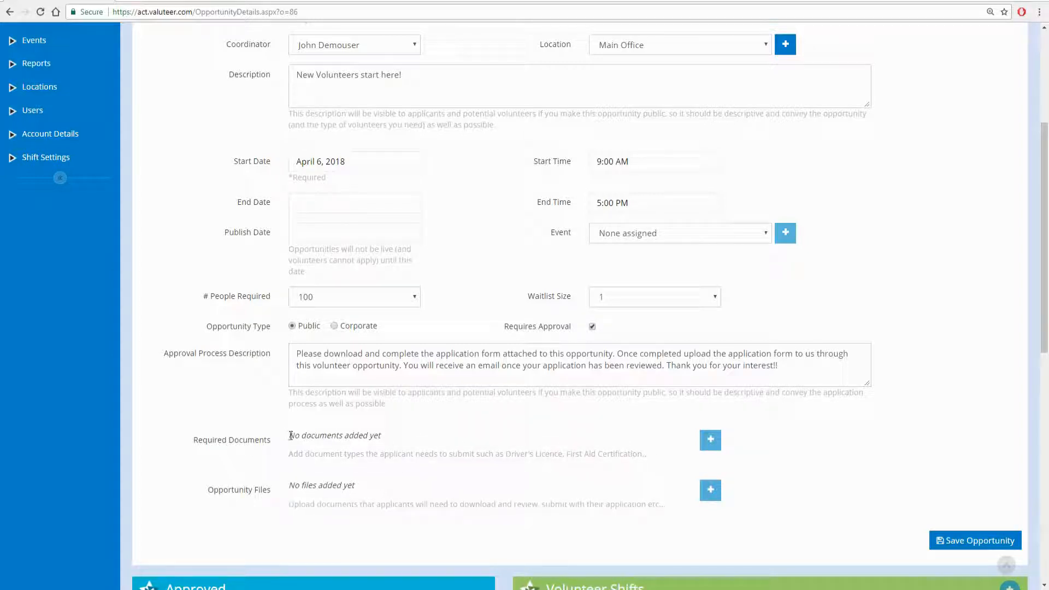
pyautogui.moveTo(290, 436); pyautogui.dragTo(381, 435)
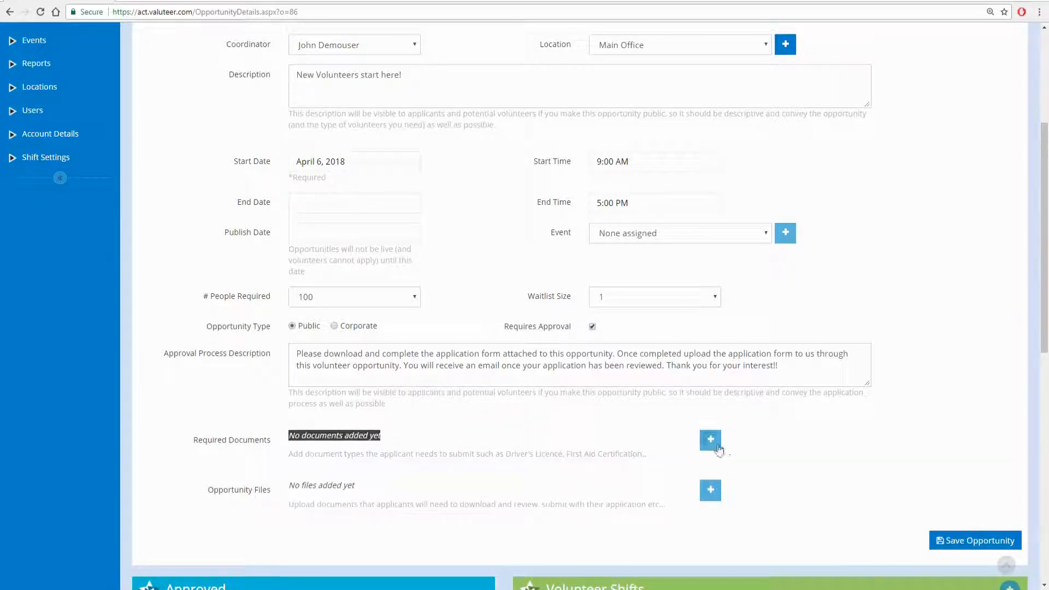
pyautogui.click(711, 440)
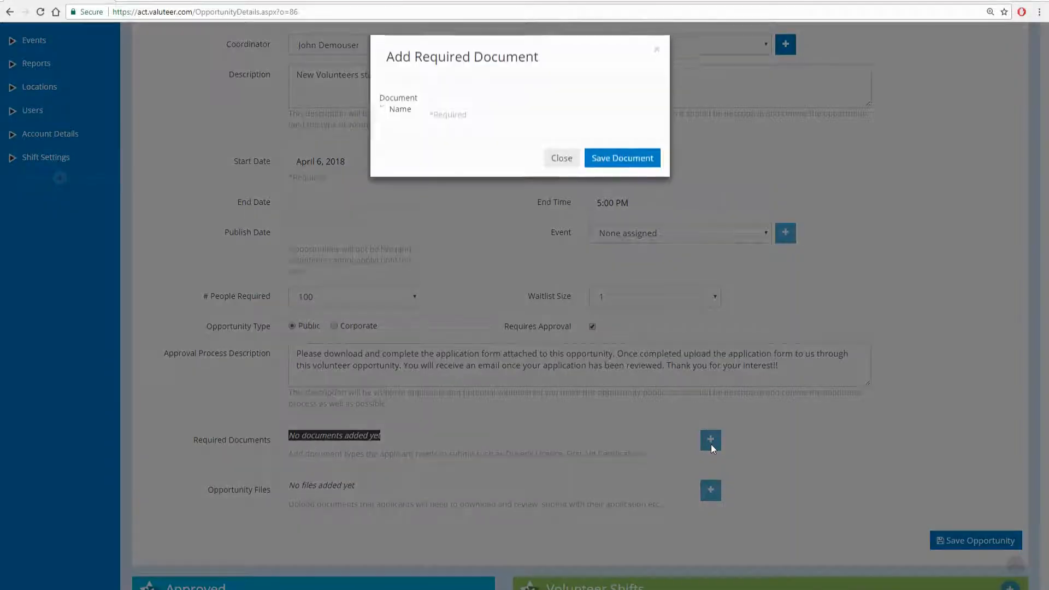
pyautogui.click(471, 113)
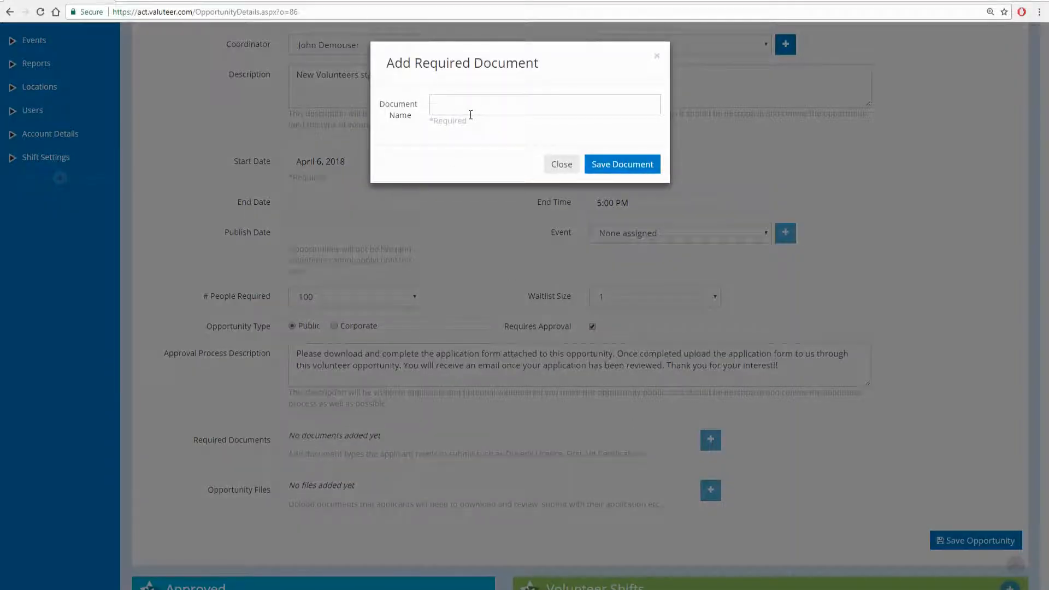
pyautogui.write('Completed Application For')
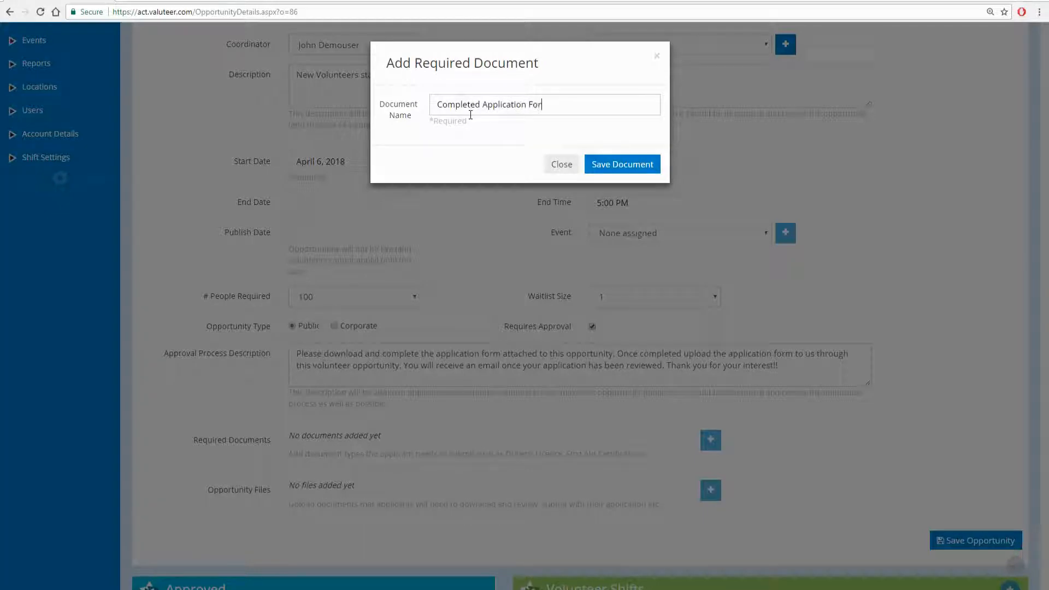
pyautogui.write('m')
pyautogui.click(601, 164)
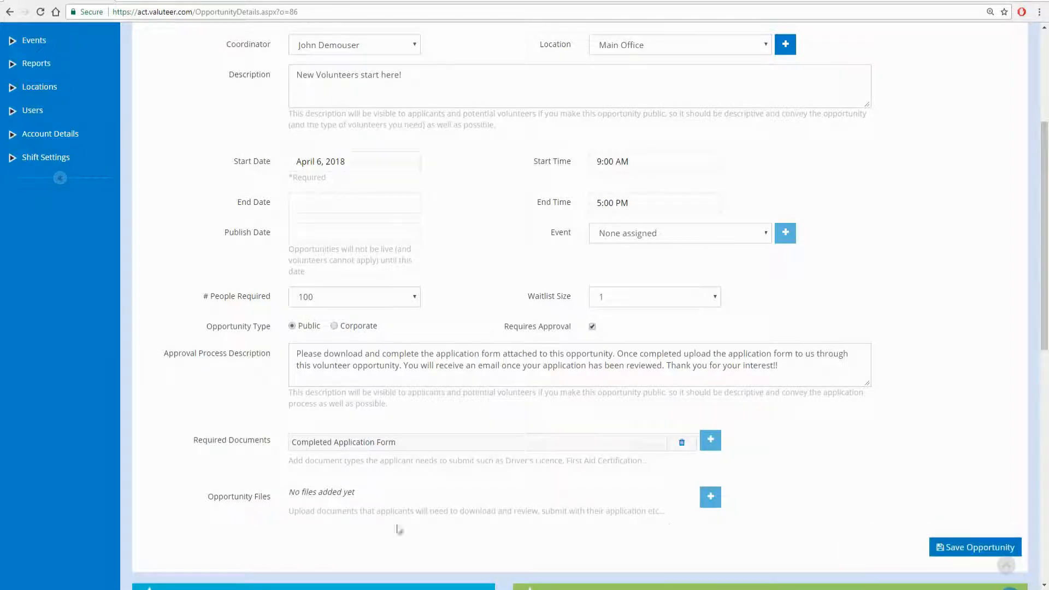
# - Upload Volunteer Application.doc as an opportunity file with display name 'Application Form'
pyautogui.click(709, 500)
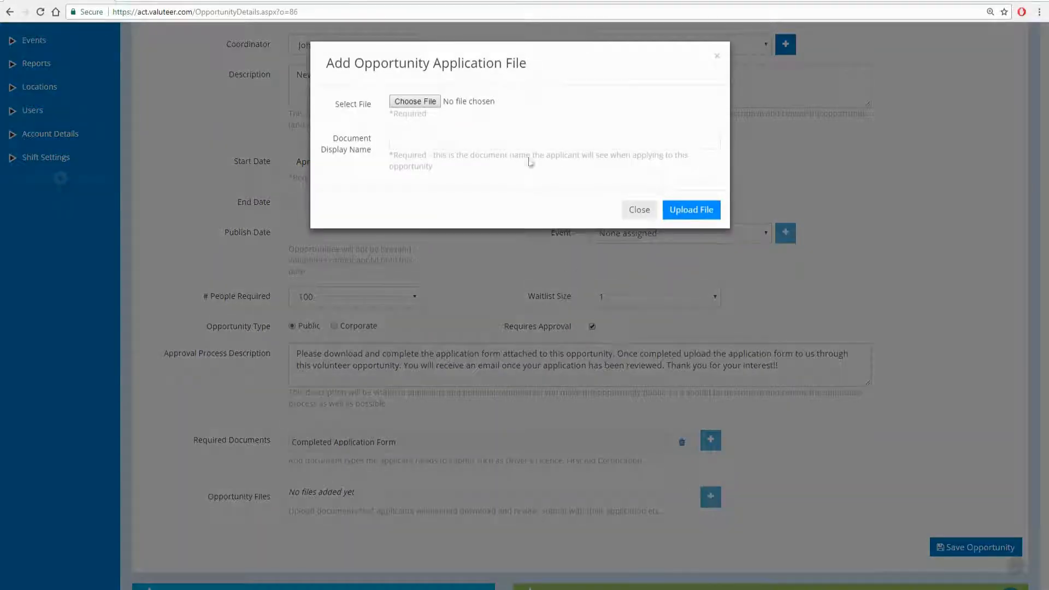
pyautogui.click(407, 102)
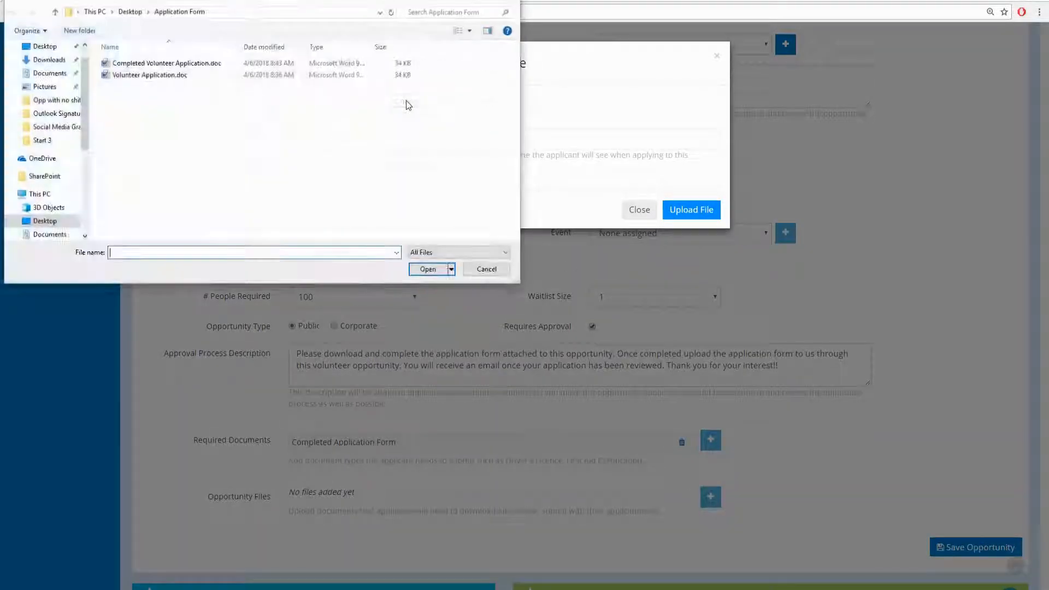
pyautogui.click(158, 75)
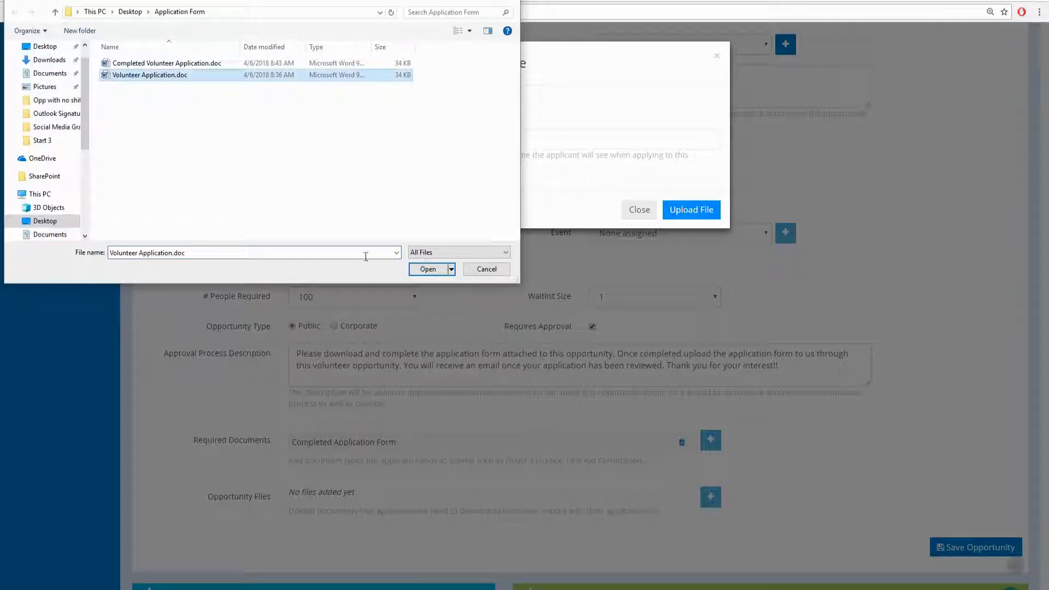
pyautogui.click(418, 270)
pyautogui.click(421, 140)
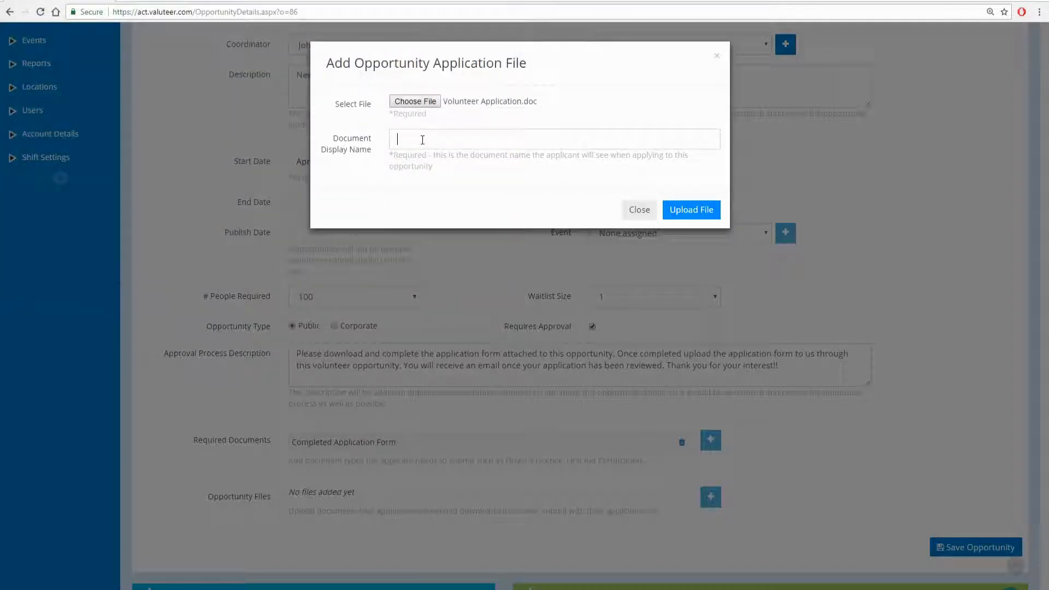
pyautogui.write('Application Form')
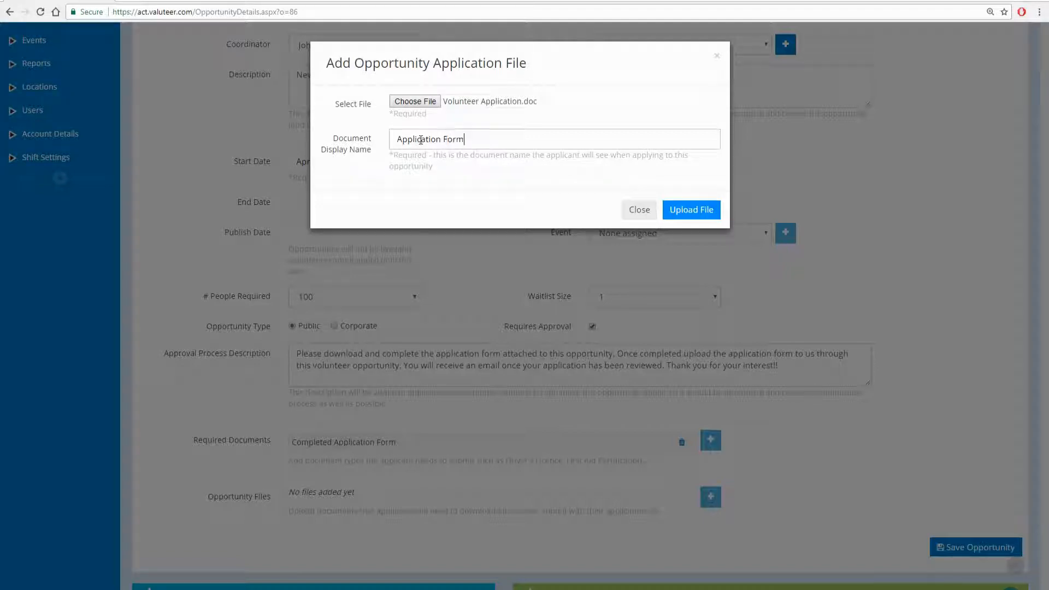
pyautogui.click(680, 214)
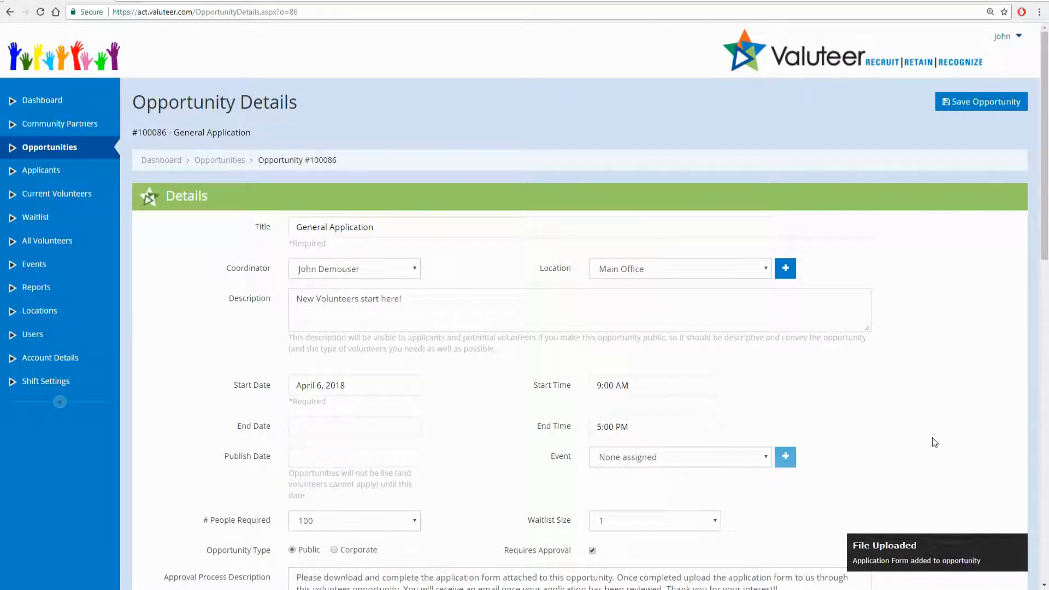
# - Set the publish date to April 6, 2018 and save the opportunity
pyautogui.scroll(-7, 933, 442)
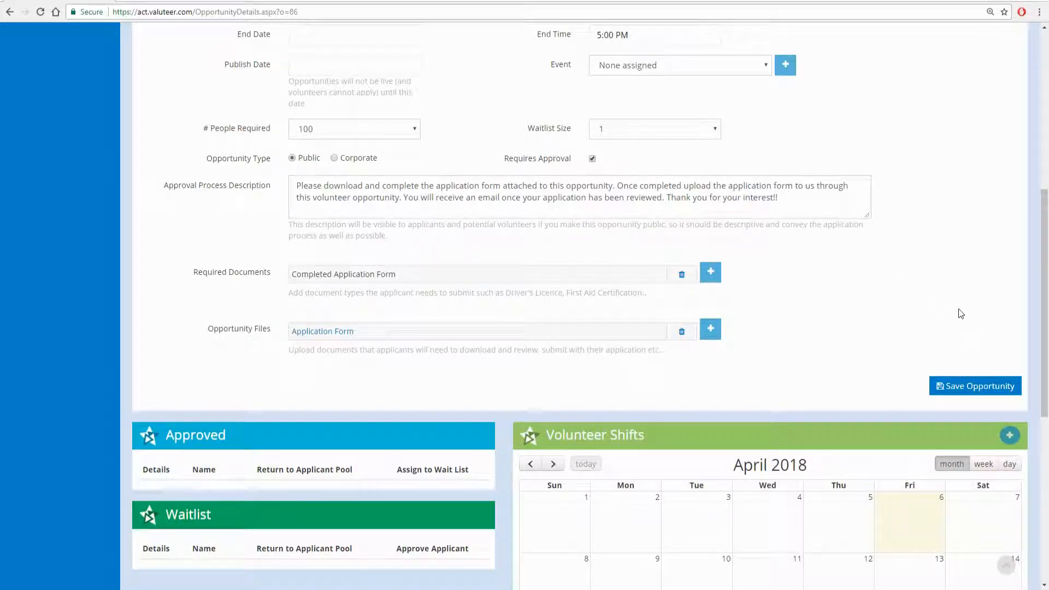
pyautogui.scroll(7, 962, 310)
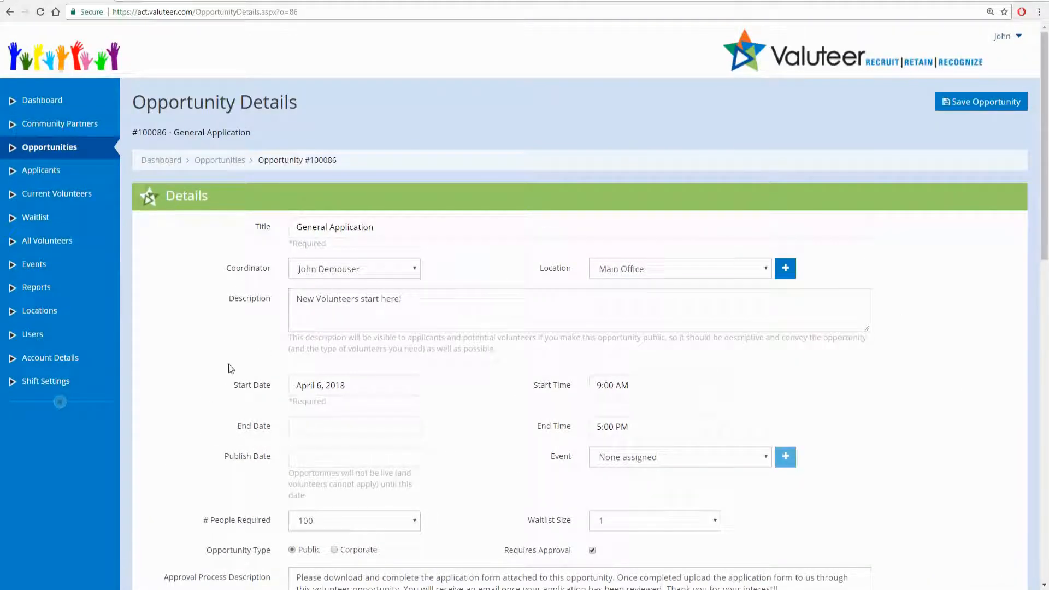
pyautogui.scroll(-5, 229, 369)
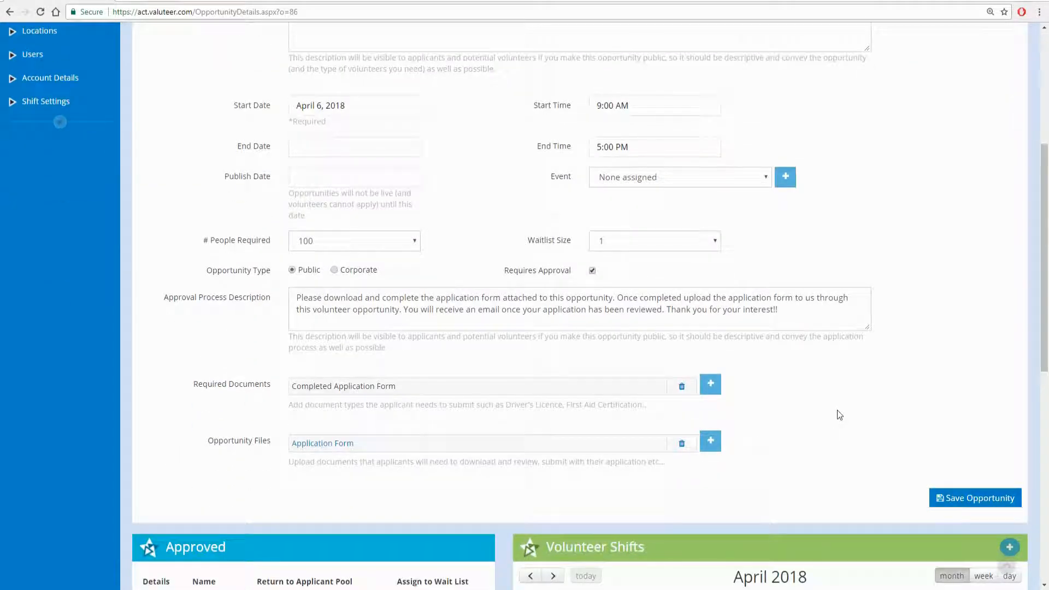
pyautogui.click(362, 176)
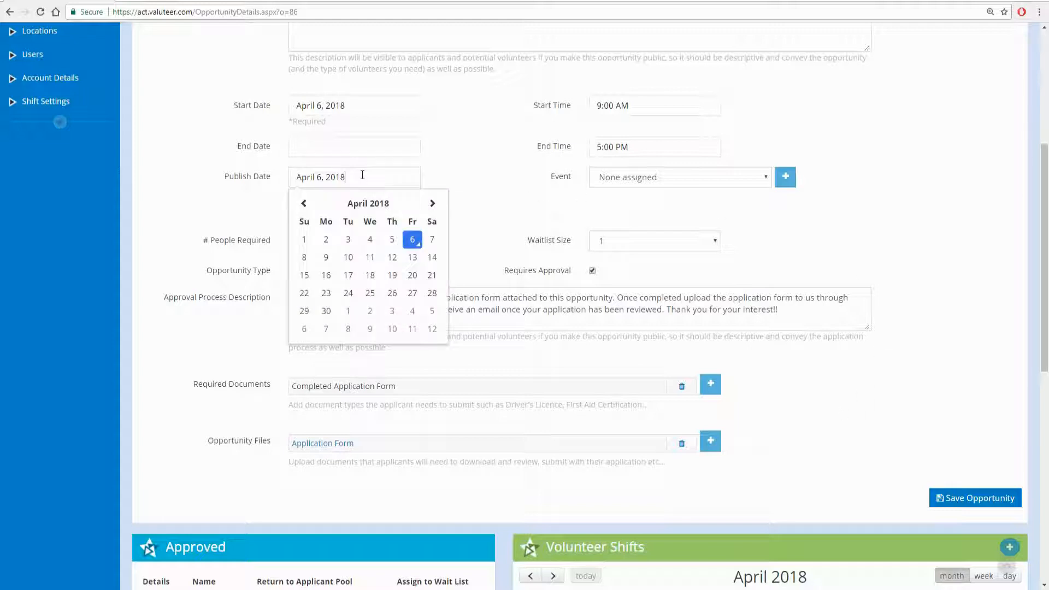
pyautogui.click(413, 240)
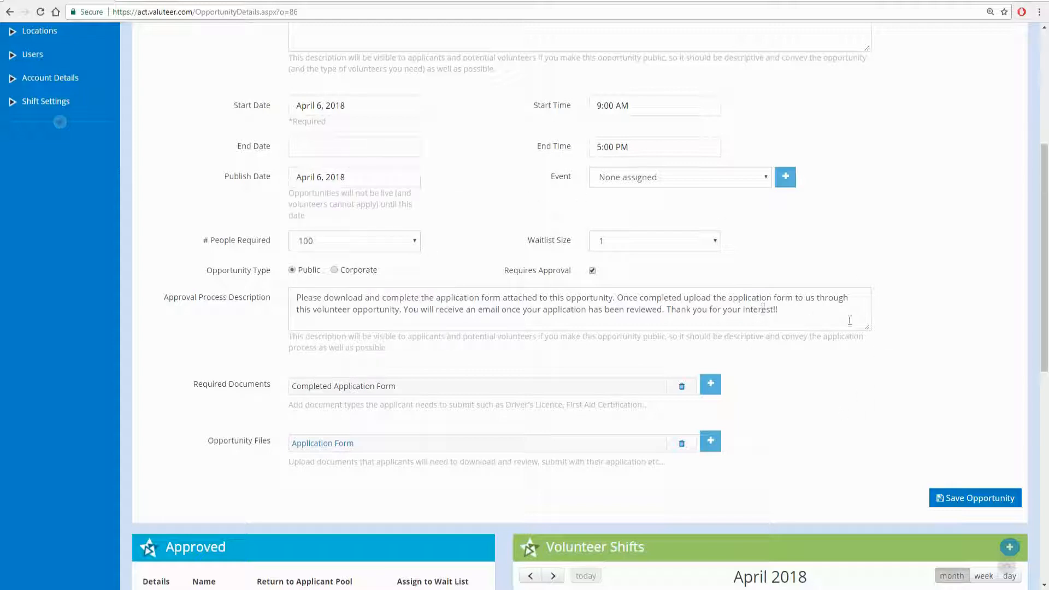
pyautogui.click(974, 506)
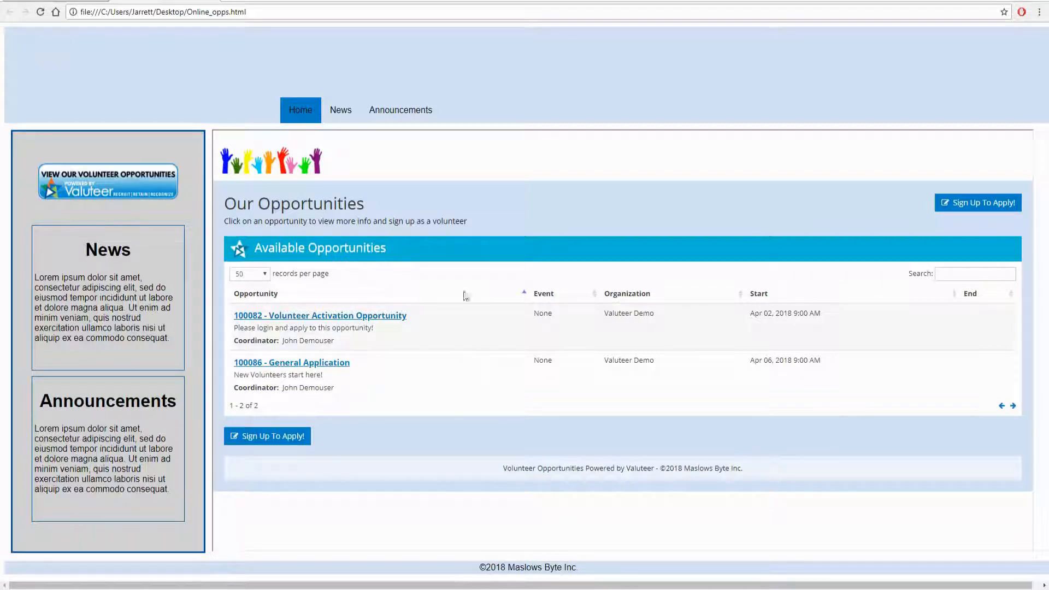
# - Open the public Opportunity Details for #100086 General Application from the organisation's website
pyautogui.click(120, 184)
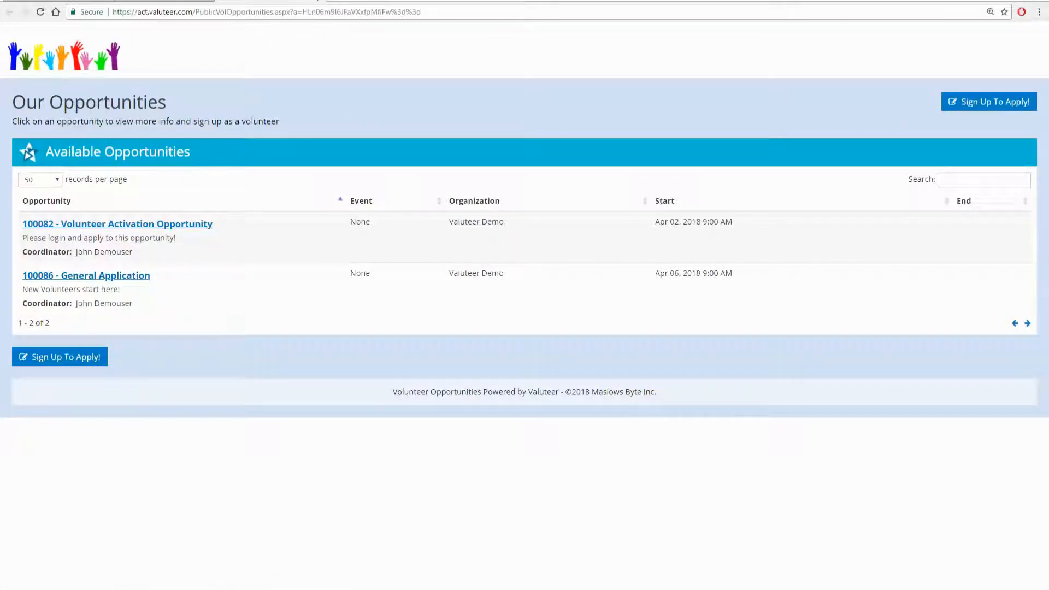
pyautogui.click(317, 0)
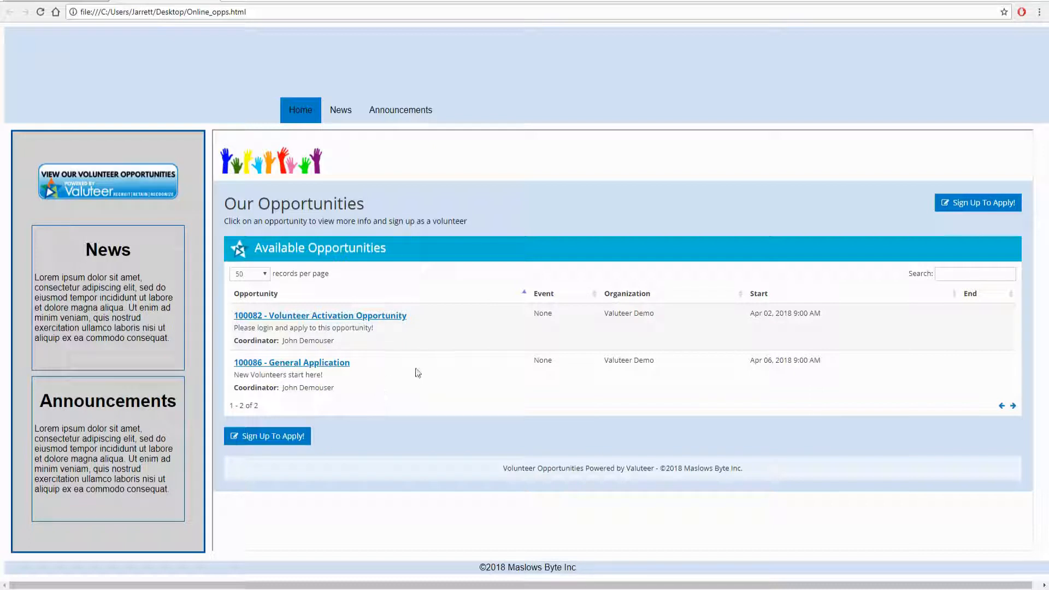
pyautogui.click(345, 364)
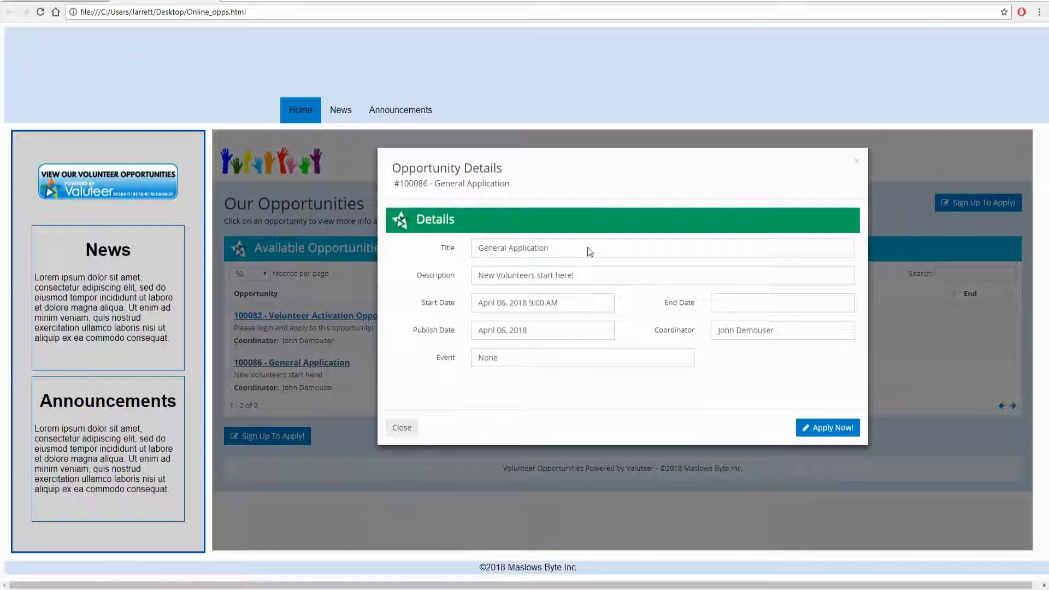
# - Apply to General Application and fill in and submit the new volunteer registration form
pyautogui.click(818, 429)
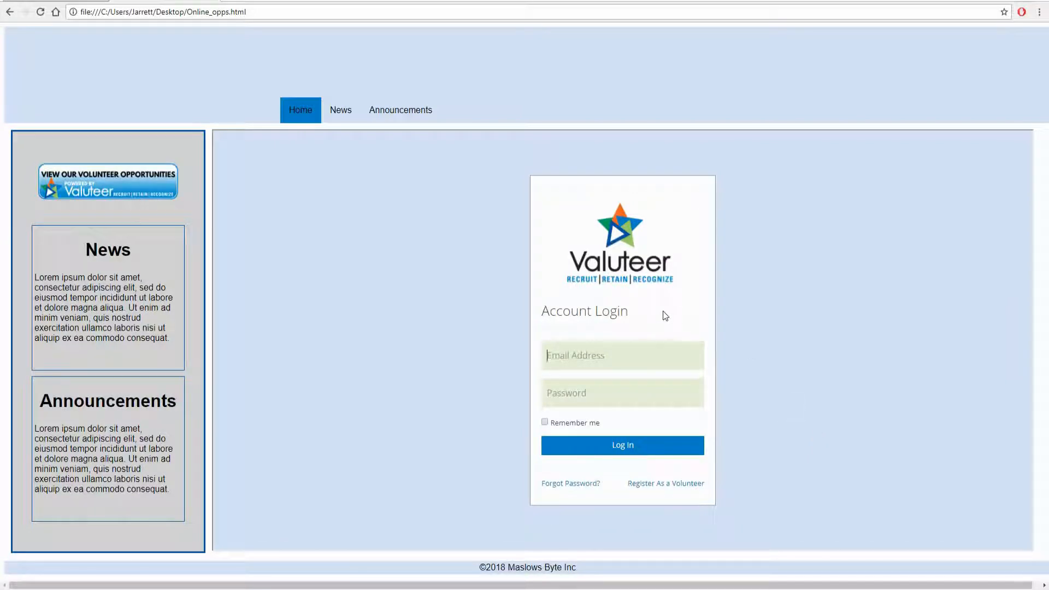
pyautogui.click(650, 486)
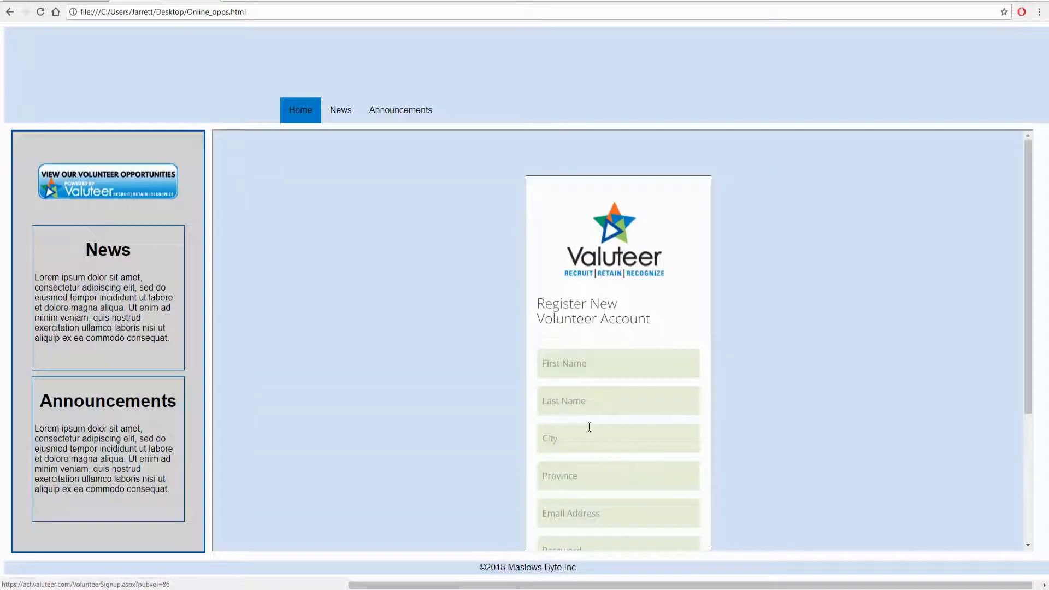
pyautogui.scroll(-3, 630, 370)
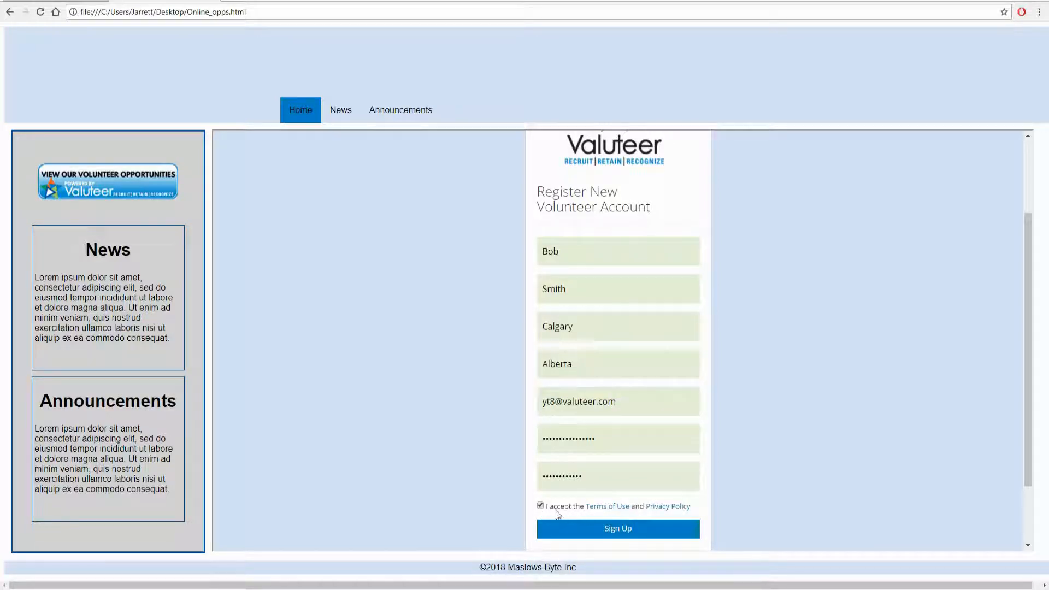
pyautogui.scroll(-1, 638, 506)
pyautogui.click(627, 480)
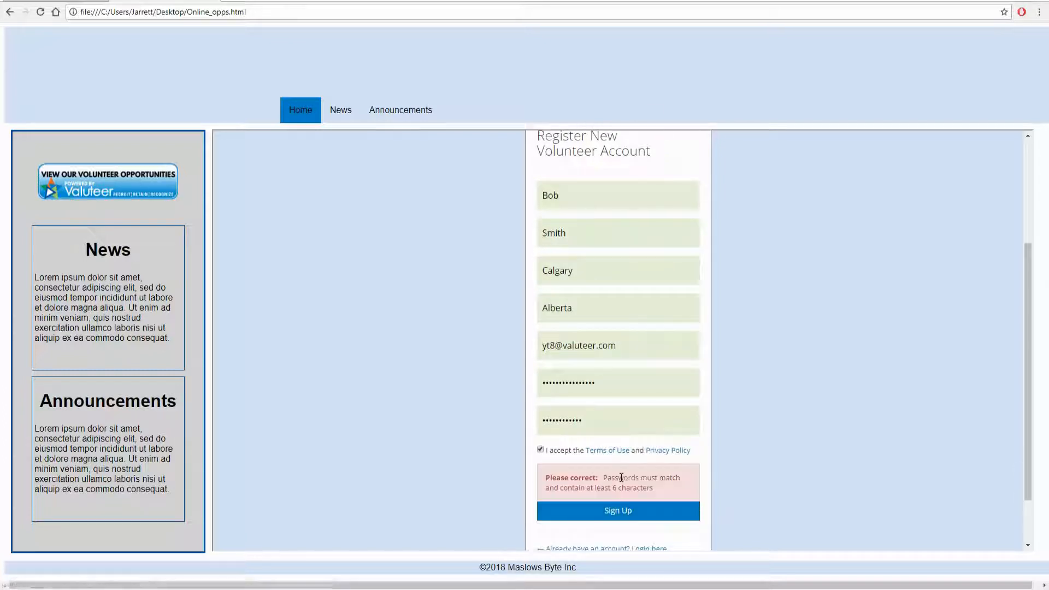
# - Re-enter a matching password and confirmation, then complete the sign-up
pyautogui.moveTo(601, 427); pyautogui.dragTo(494, 433)
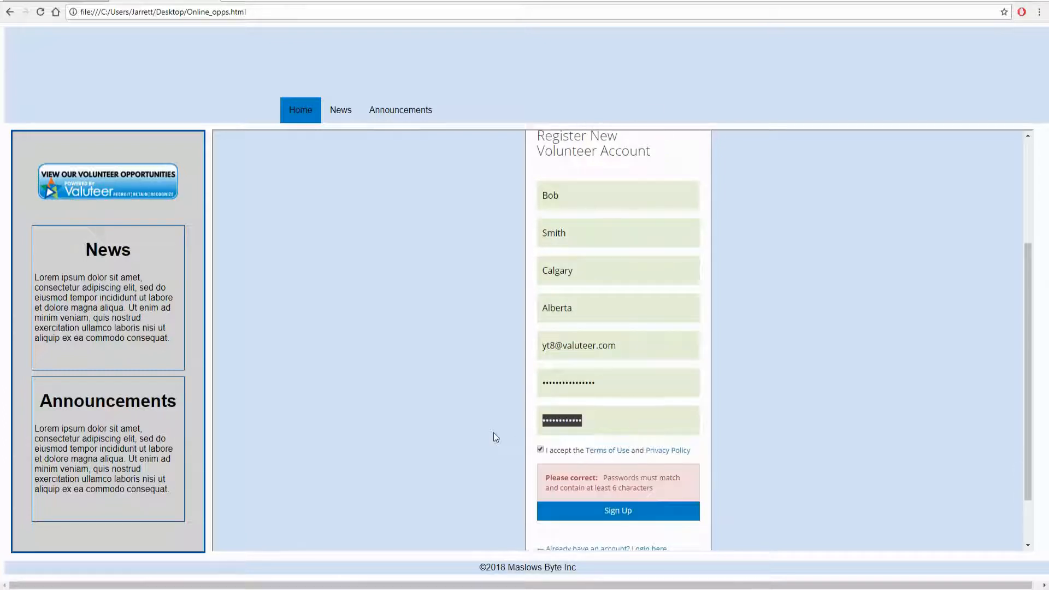
pyautogui.write('••••••••••••')
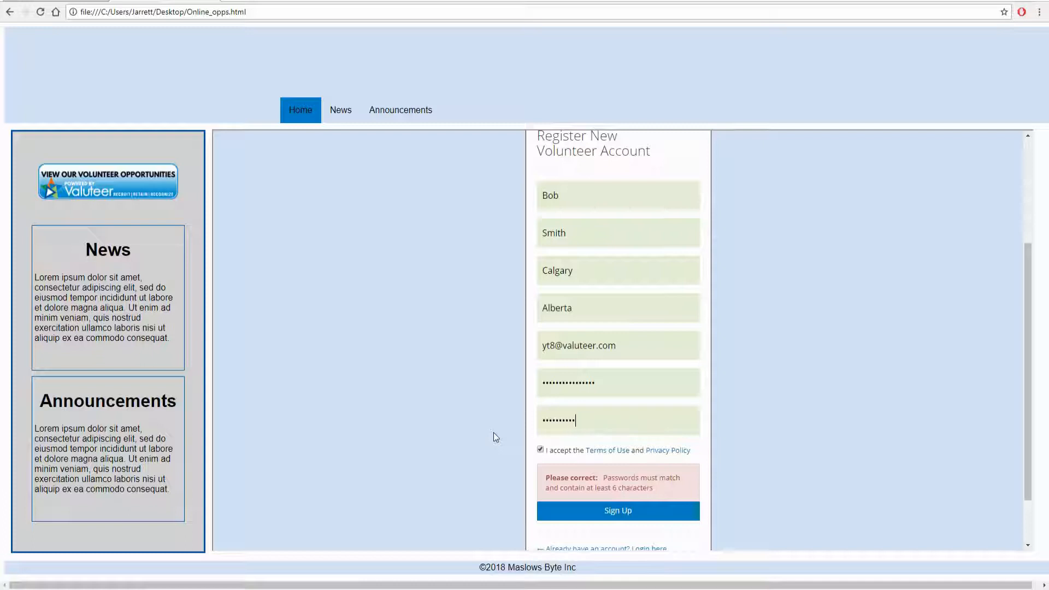
pyautogui.moveTo(600, 389); pyautogui.dragTo(518, 389)
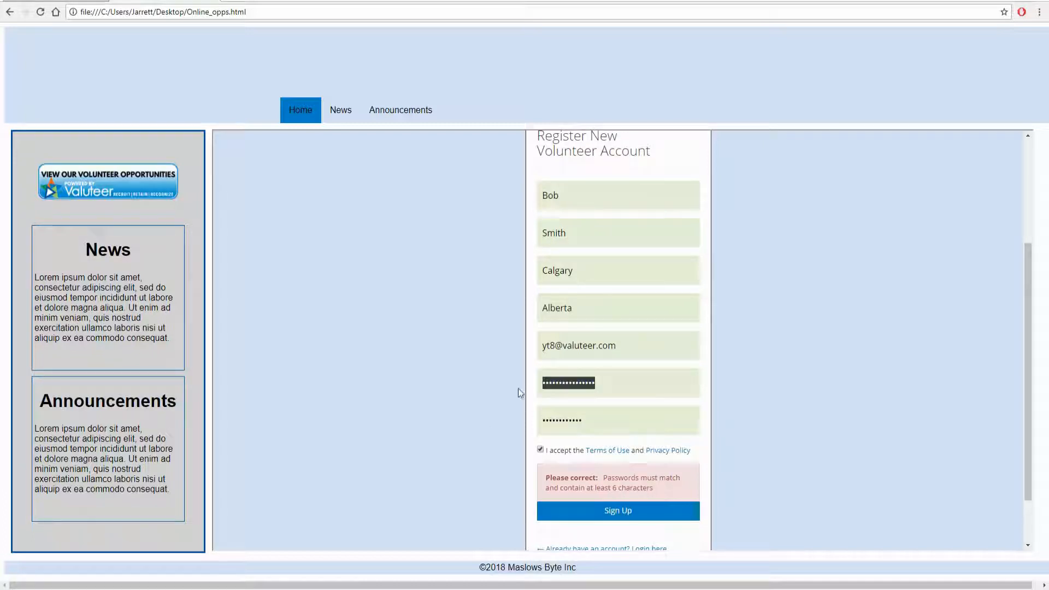
pyautogui.write('••••••••••••')
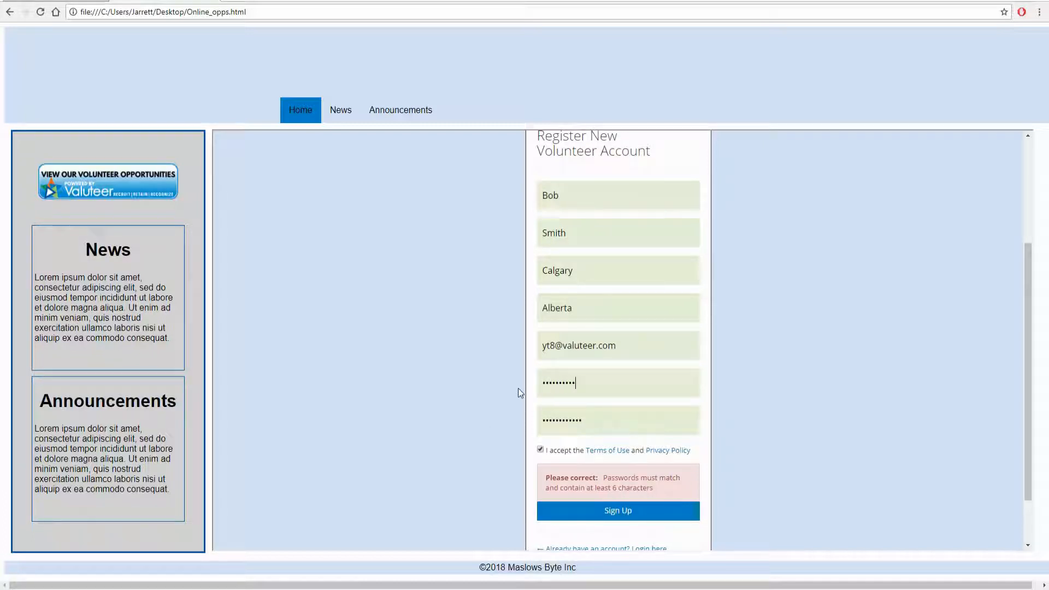
pyautogui.click(618, 511)
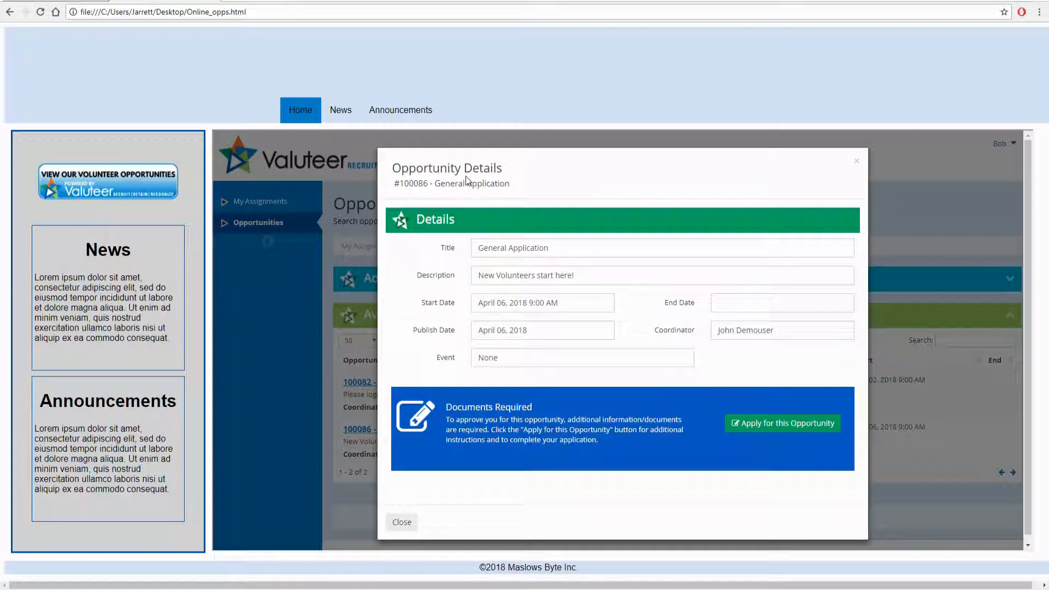
# - Apply to the General Application opportunity and look over its Volunteer Application page
pyautogui.click(775, 430)
pyautogui.scroll(-2, 683, 392)
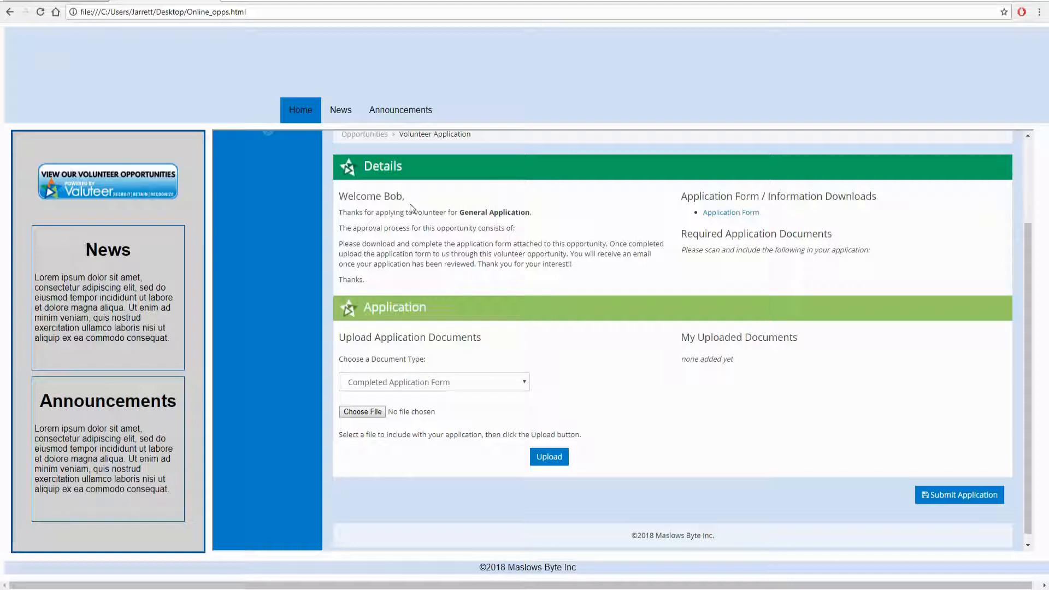
pyautogui.moveTo(404, 198); pyautogui.dragTo(339, 196)
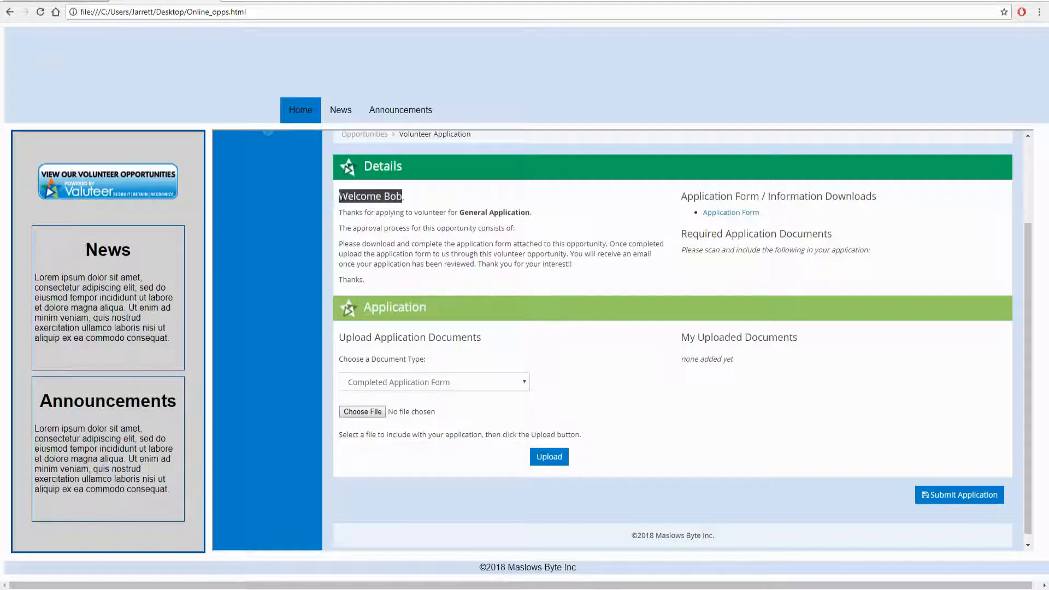
pyautogui.click(386, 196)
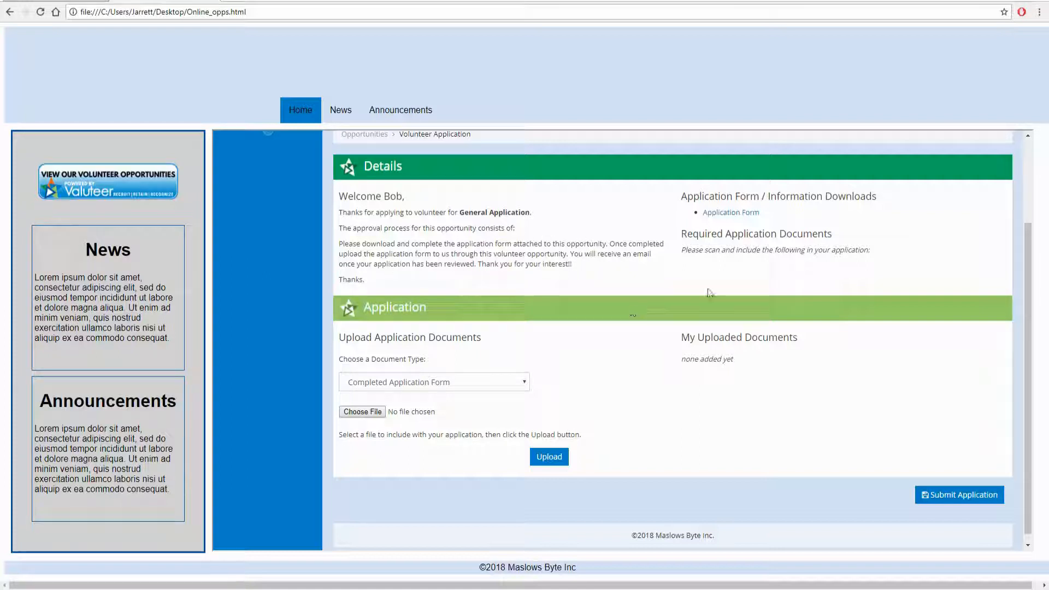
# - Download Volunteer Application (1).doc and open the blank form in Word
pyautogui.click(739, 217)
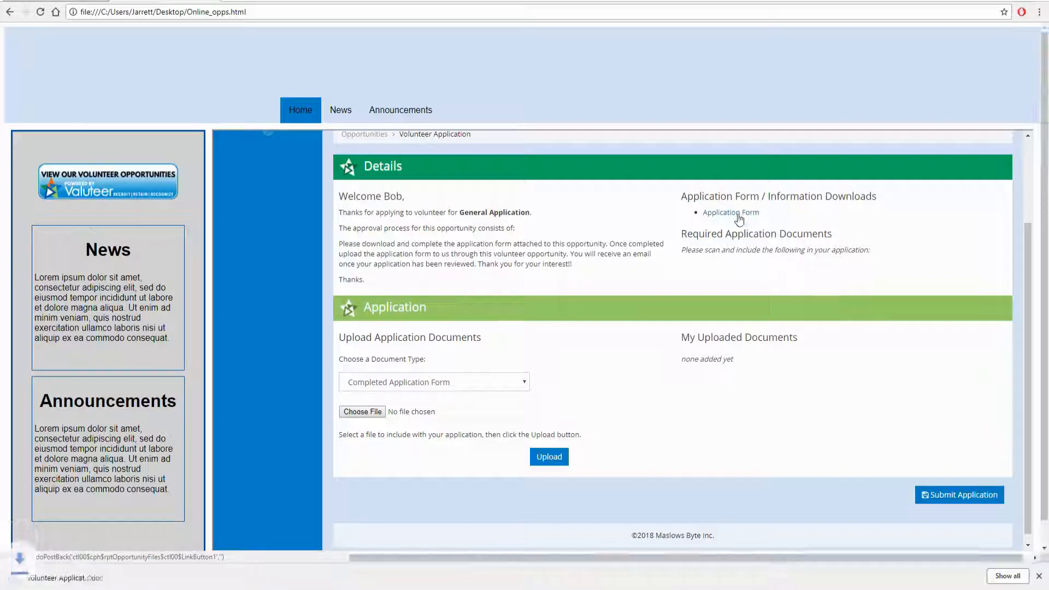
pyautogui.click(45, 579)
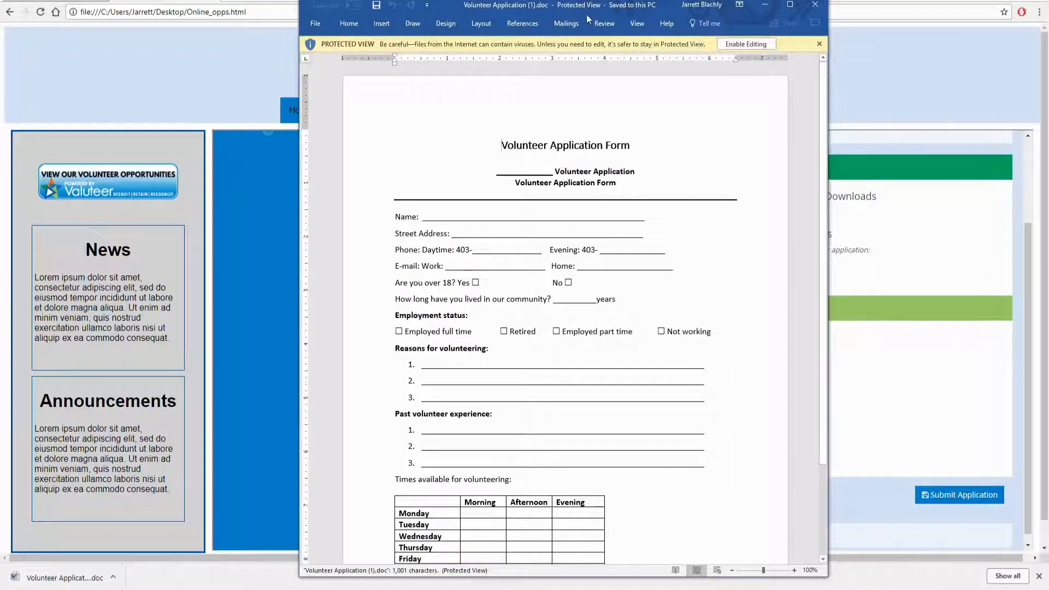
pyautogui.moveTo(585, 12); pyautogui.dragTo(771, 32)
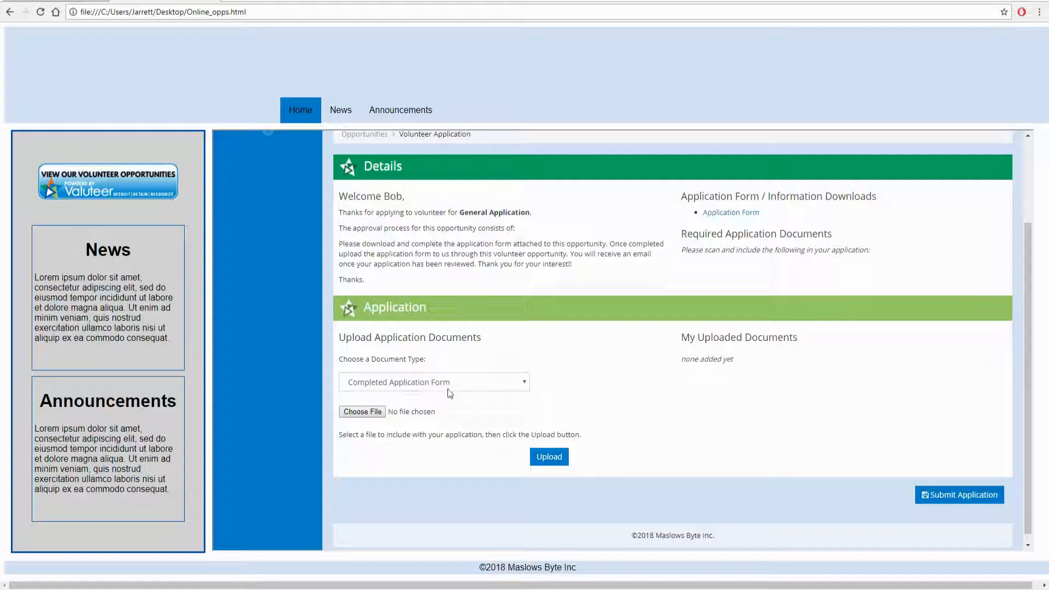
# - Upload Completed Volunteer Application.doc with document type Completed Application Form
pyautogui.click(515, 386)
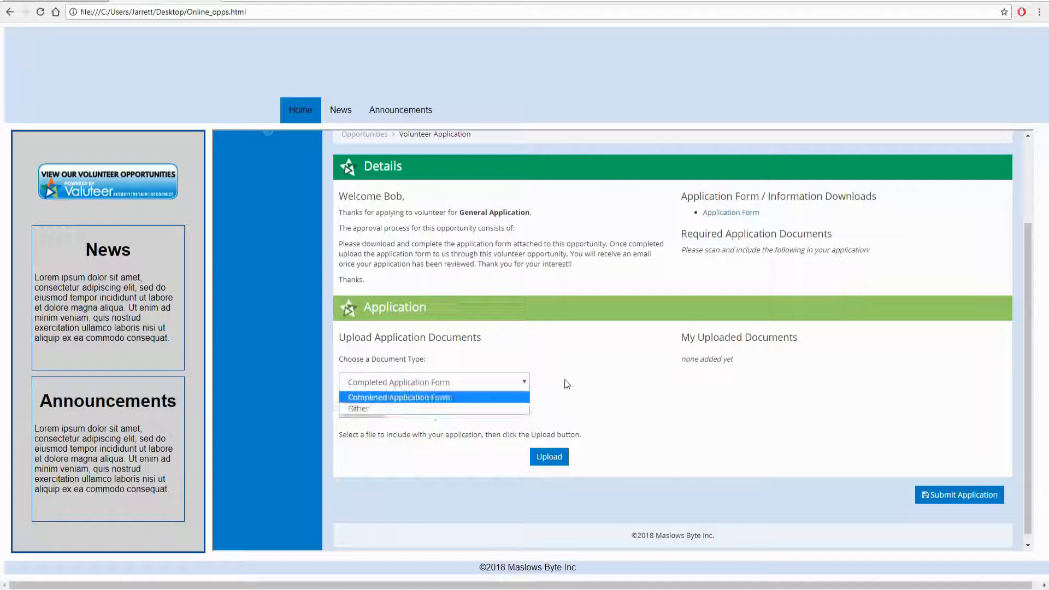
pyautogui.click(393, 398)
pyautogui.click(362, 411)
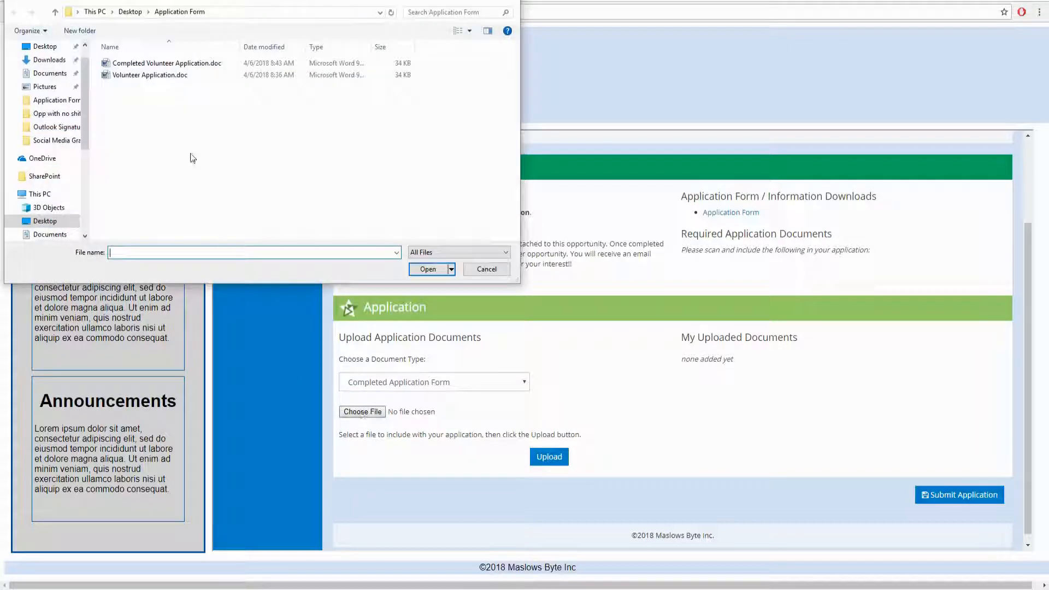
pyautogui.click(185, 64)
pyautogui.click(423, 271)
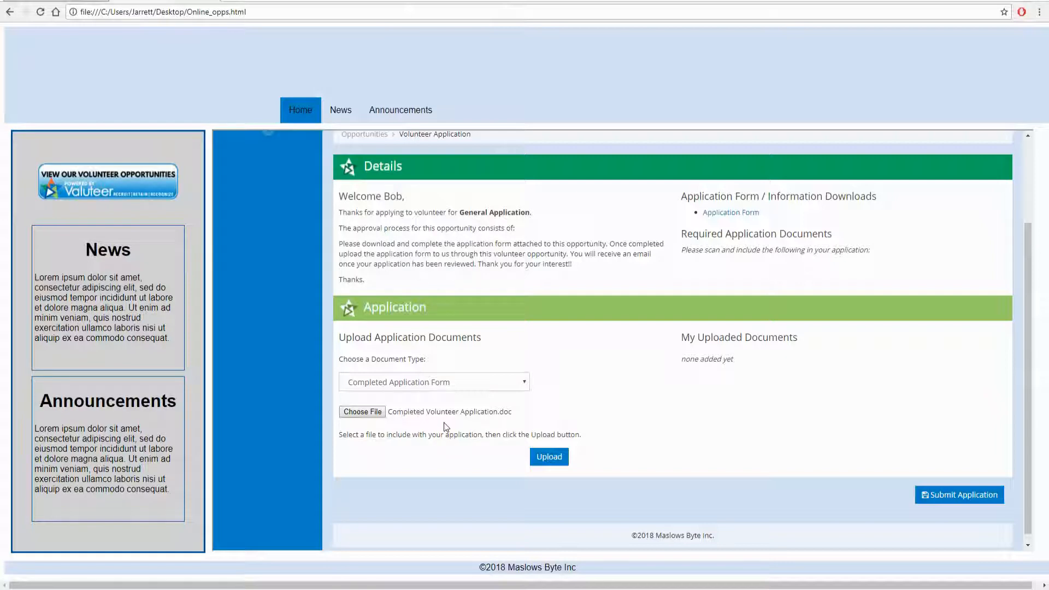
pyautogui.click(550, 456)
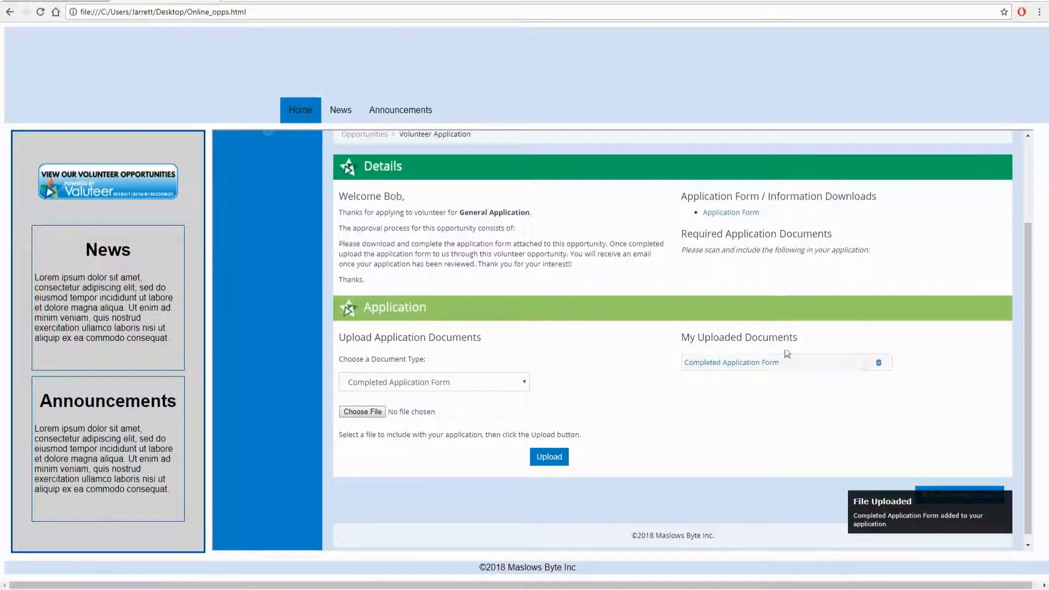
pyautogui.moveTo(681, 337); pyautogui.dragTo(801, 342)
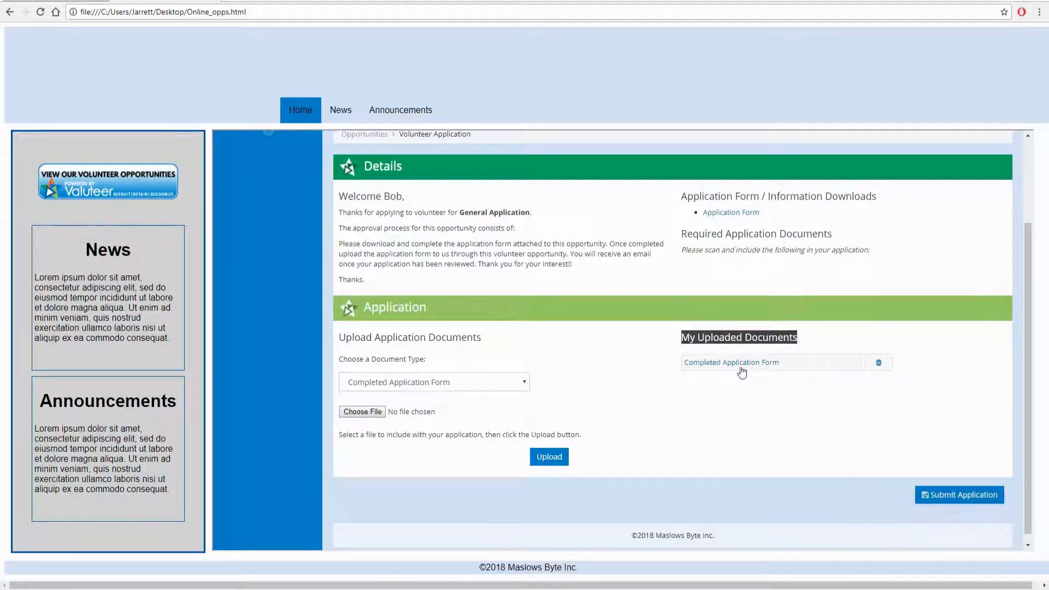
# - Submit the volunteer application, then list the opportunities from the admin Dashboard
pyautogui.click(954, 495)
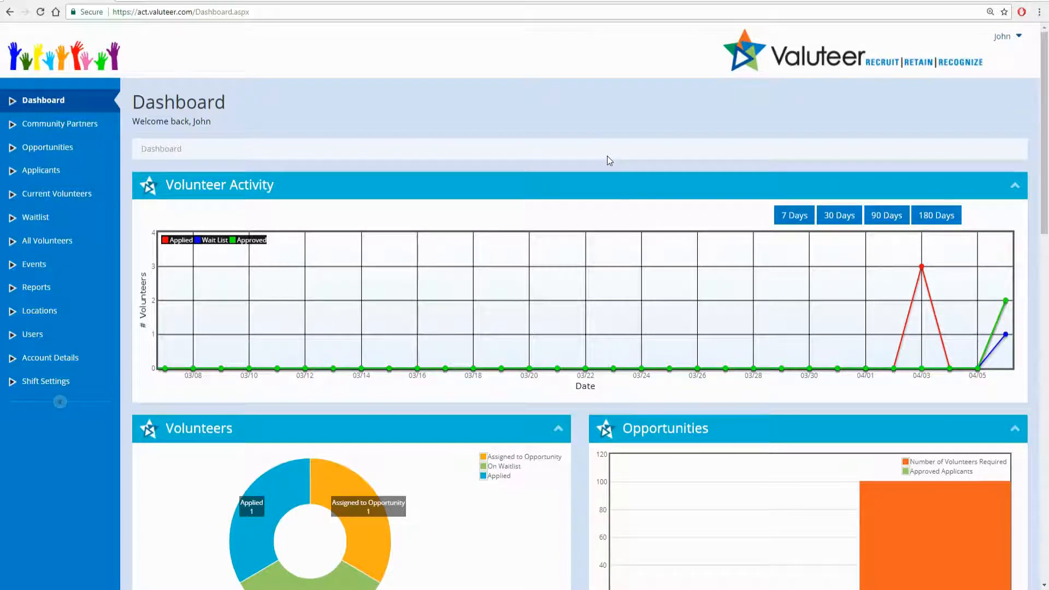
pyautogui.click(70, 152)
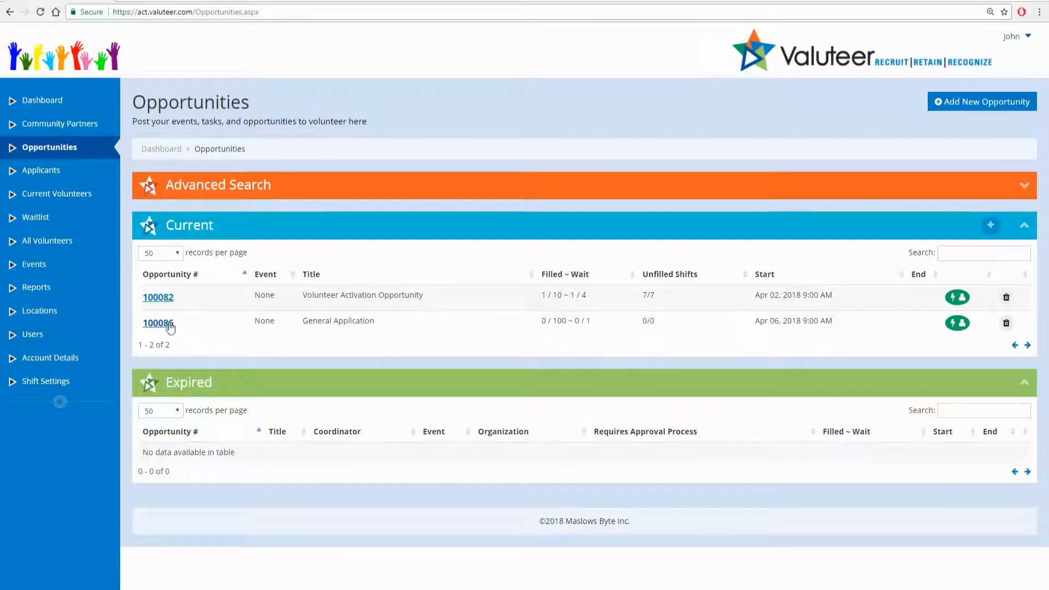
# - Open opportunity 100086 and view its applicant's volunteer details
pyautogui.click(164, 323)
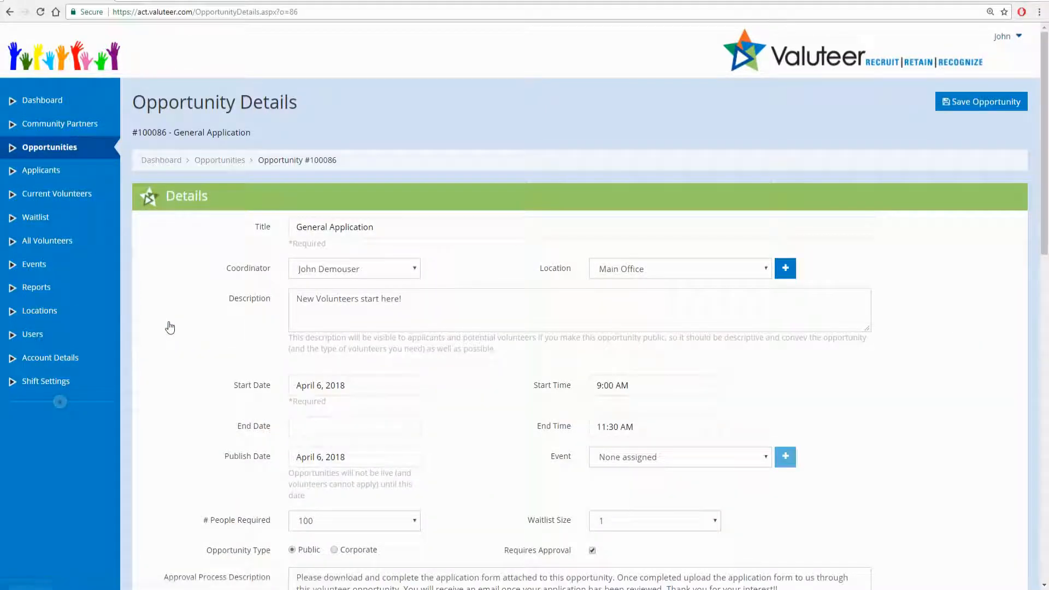
pyautogui.scroll(-8, 186, 323)
pyautogui.scroll(5, 185, 324)
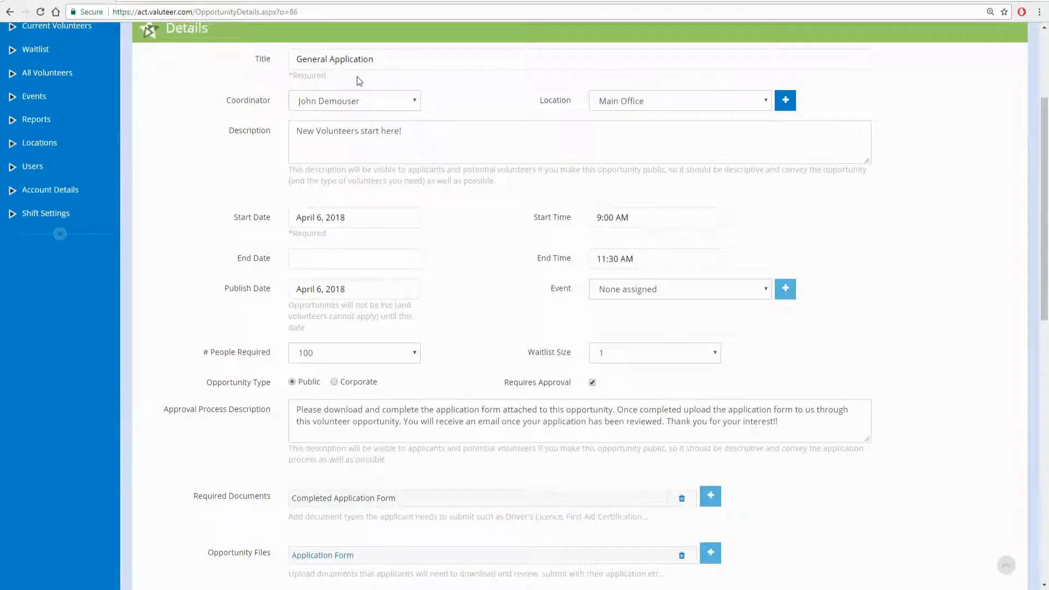
pyautogui.scroll(-8, 948, 323)
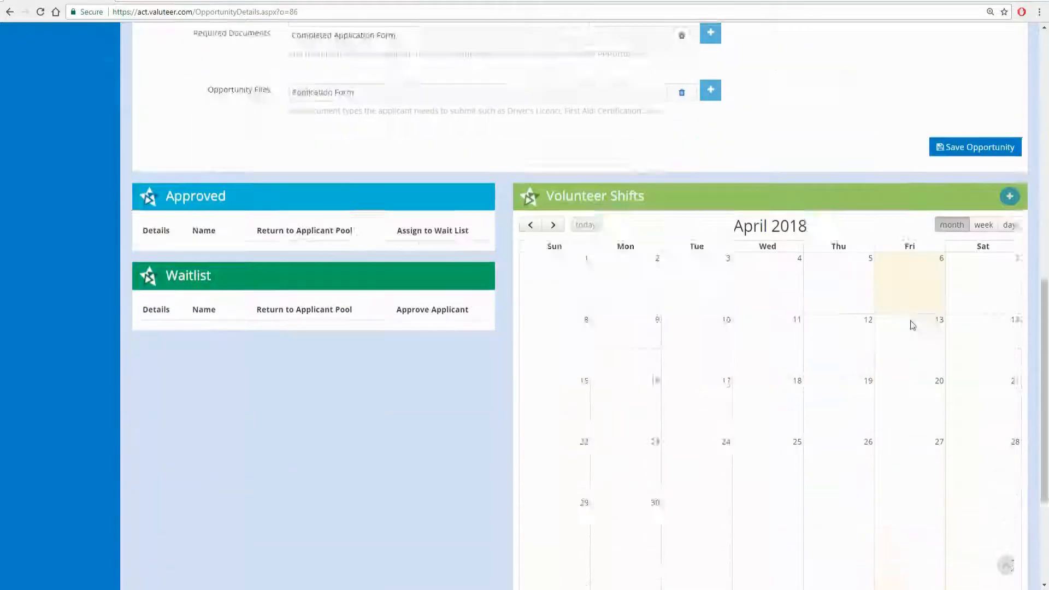
pyautogui.scroll(-4, 912, 326)
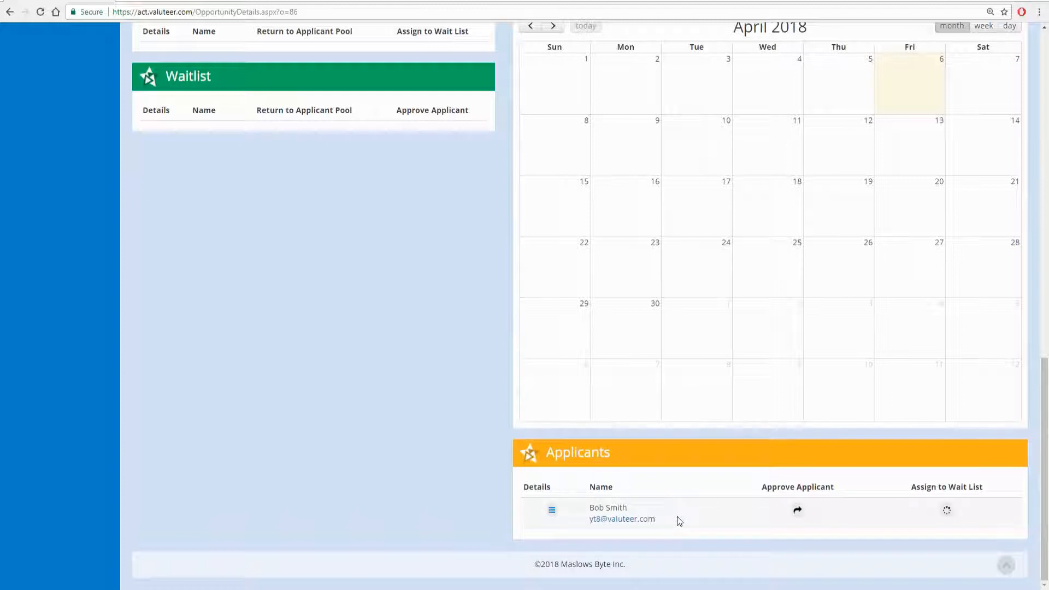
pyautogui.click(552, 511)
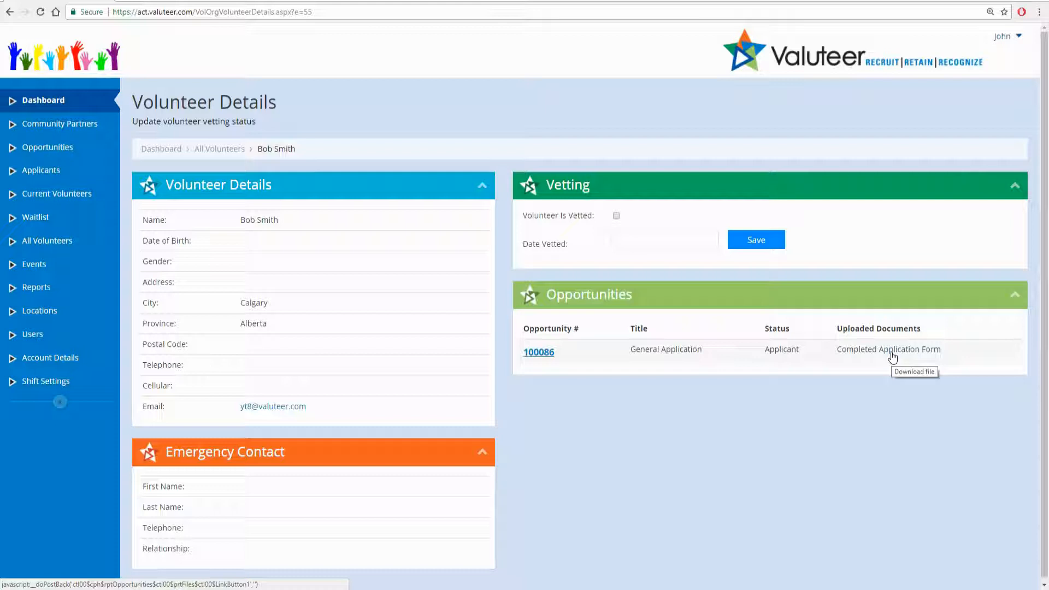
# - Review the applicant's details, then approve and assign them to opportunity 100086
pyautogui.click(51, 172)
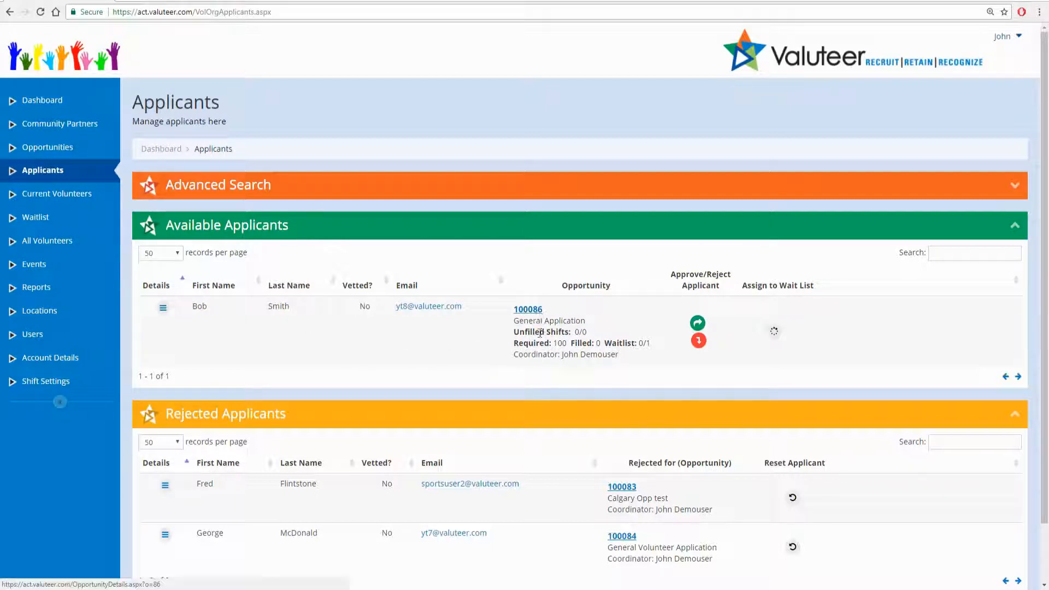
pyautogui.moveTo(514, 343); pyautogui.dragTo(642, 364)
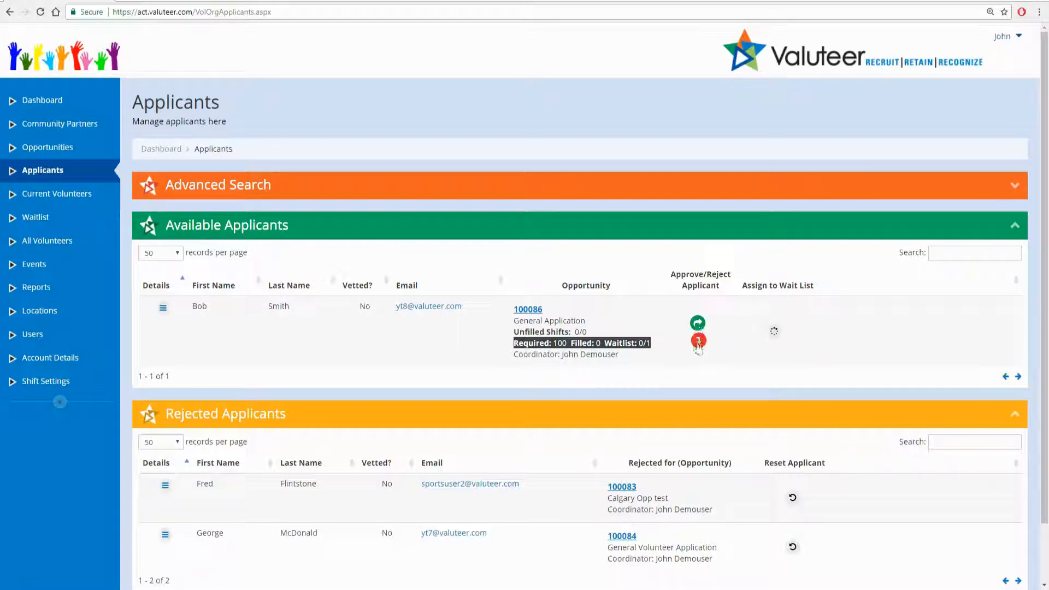
pyautogui.click(161, 315)
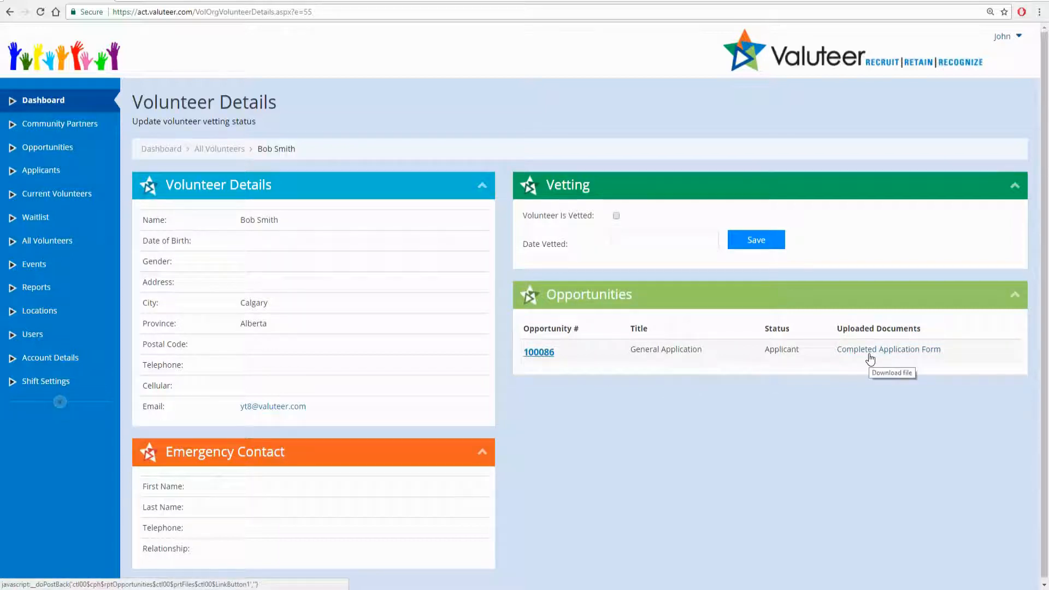
pyautogui.hotkey('alt', 'Left')
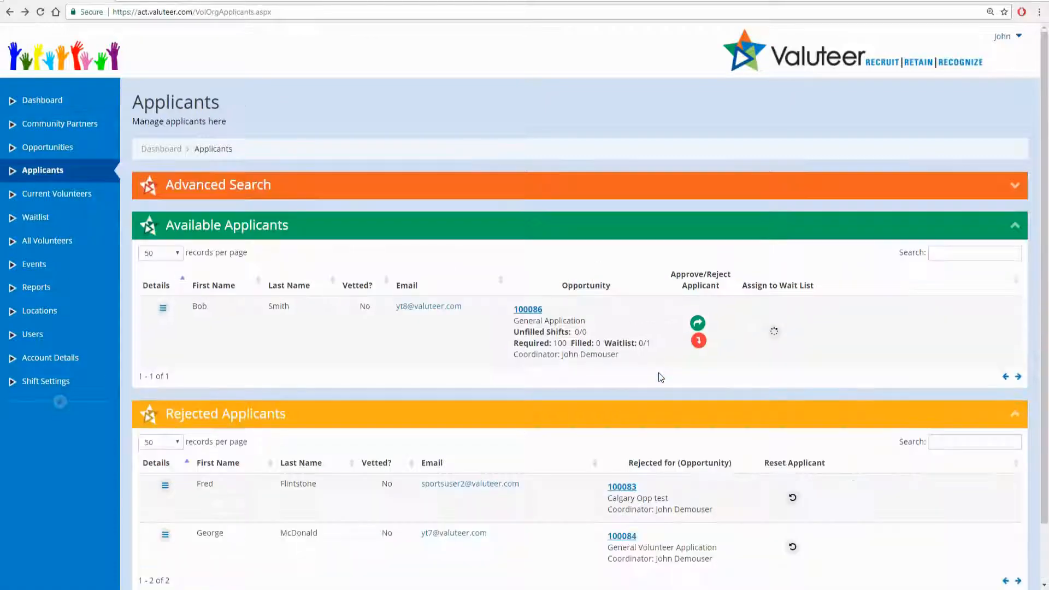
pyautogui.click(699, 327)
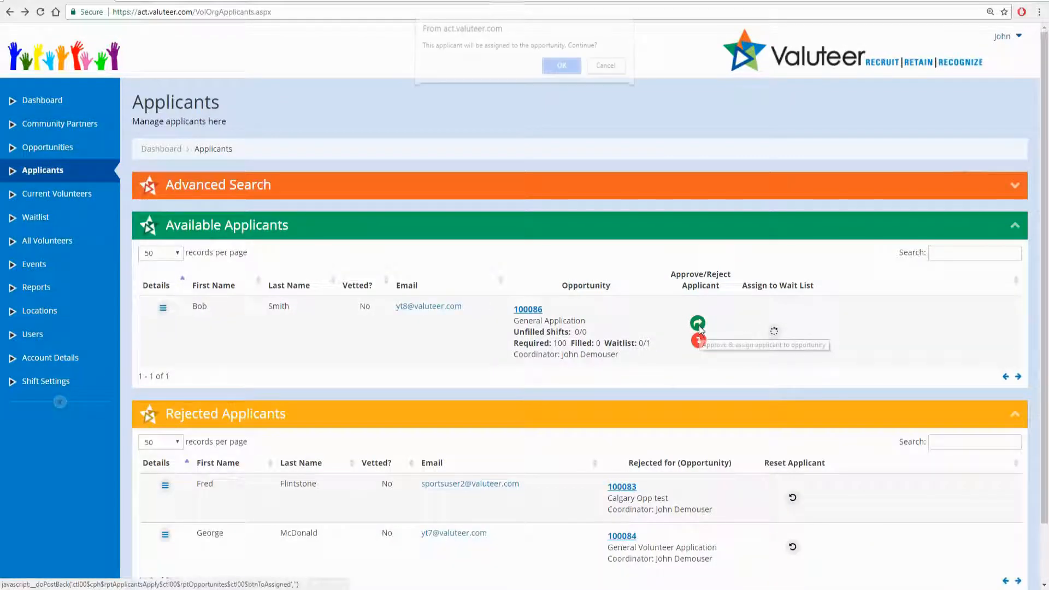
pyautogui.click(555, 79)
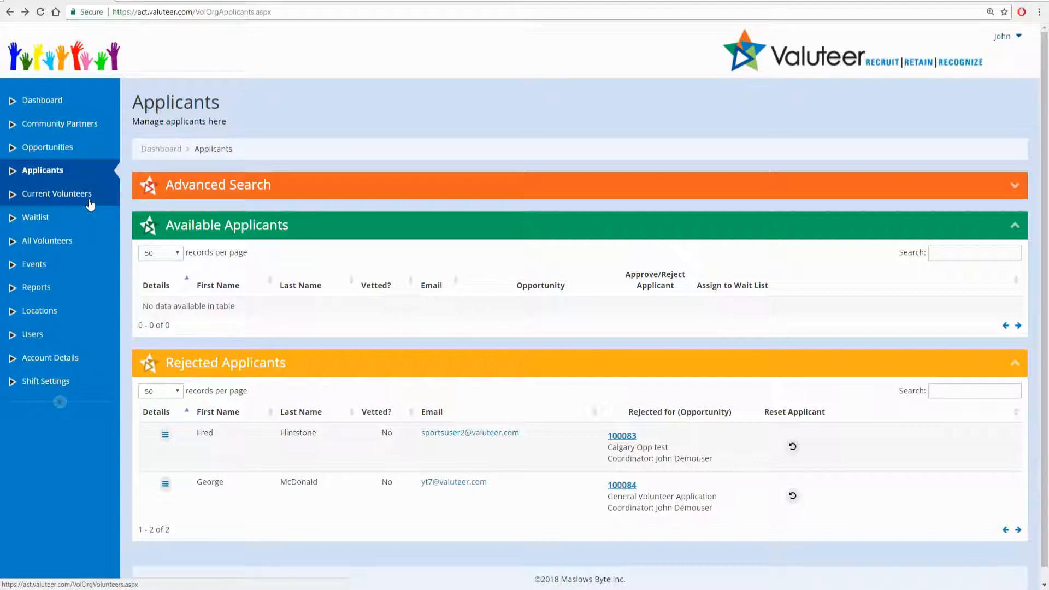
# - Confirm opportunity 100086 lists the volunteer under Approved, then open the account menu
pyautogui.click(83, 152)
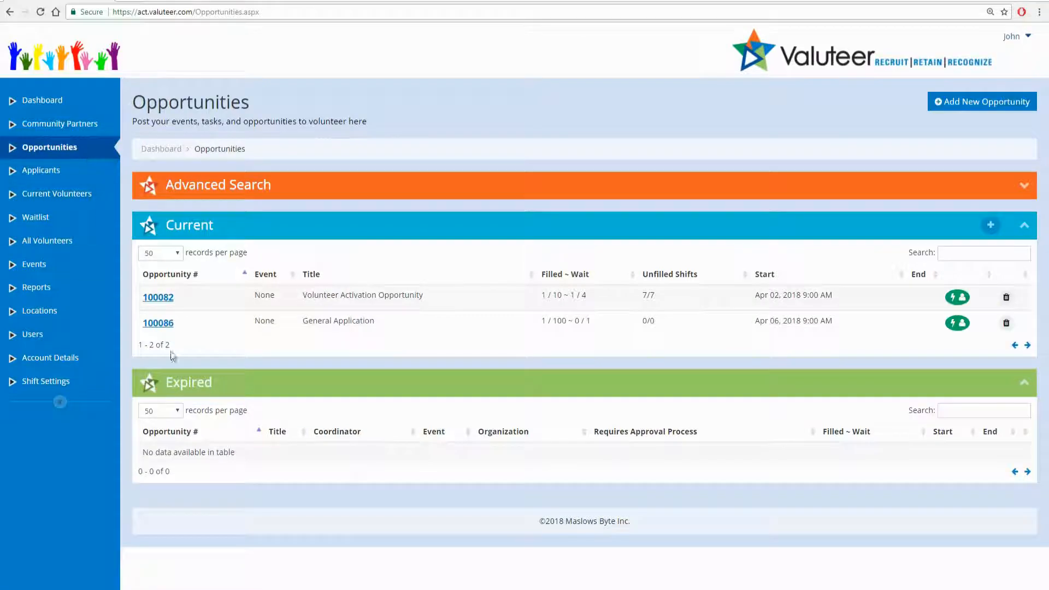
pyautogui.click(166, 326)
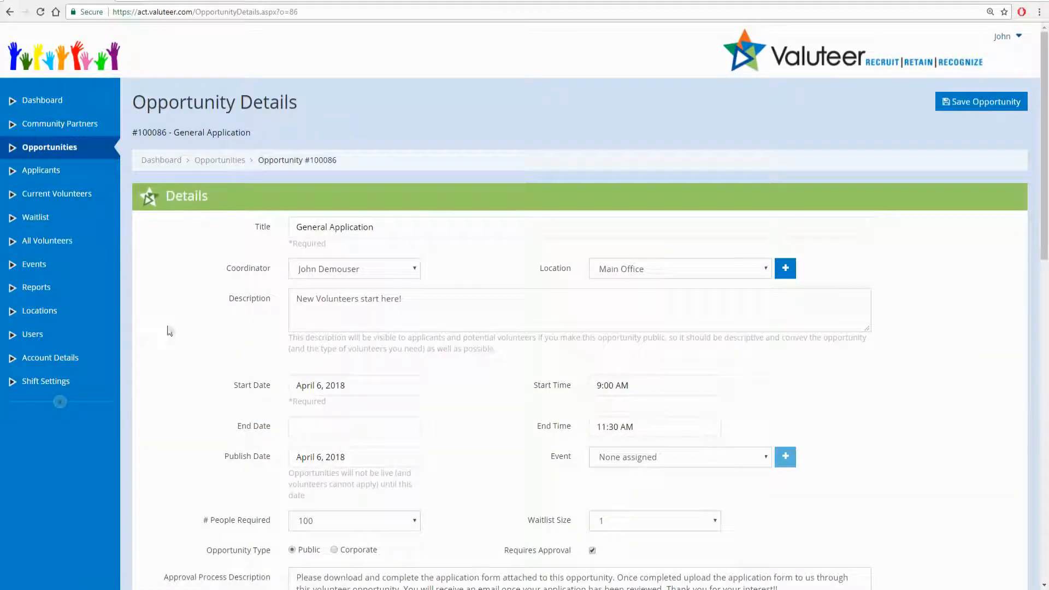
pyautogui.scroll(-15, 190, 330)
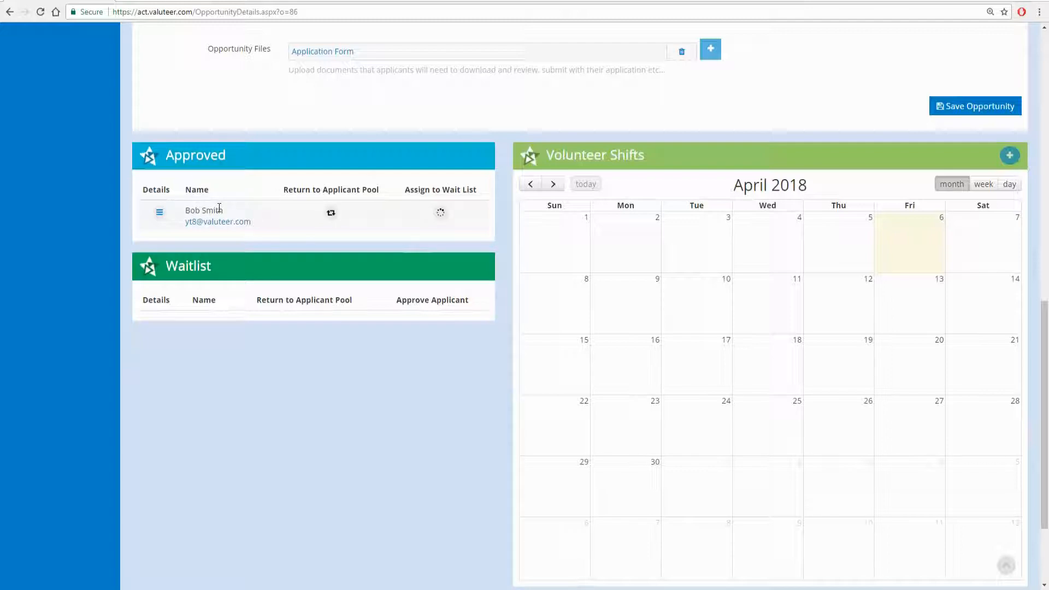
pyautogui.scroll(15, 229, 295)
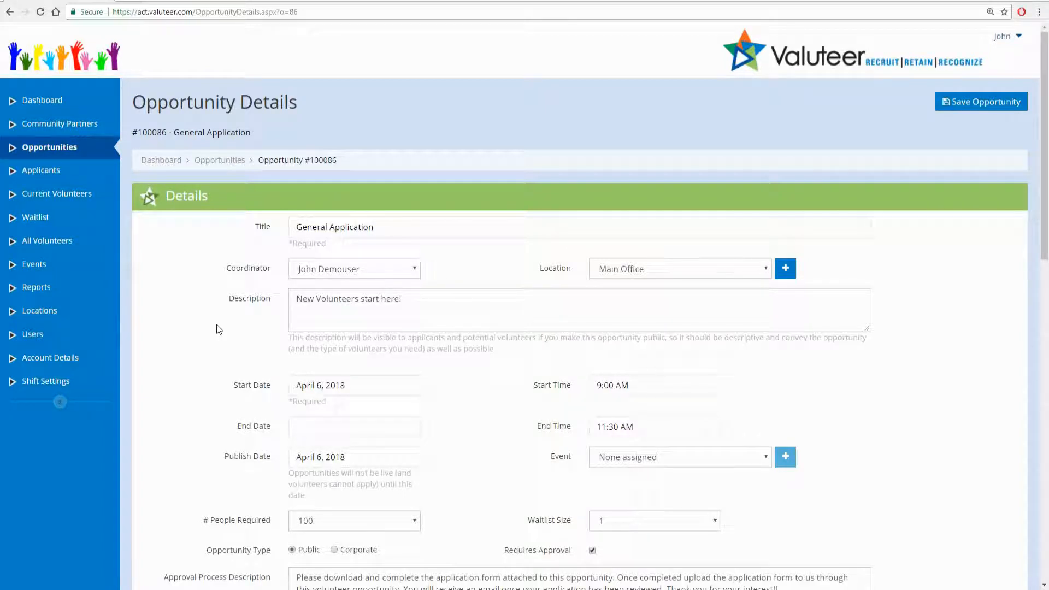
pyautogui.click(1002, 36)
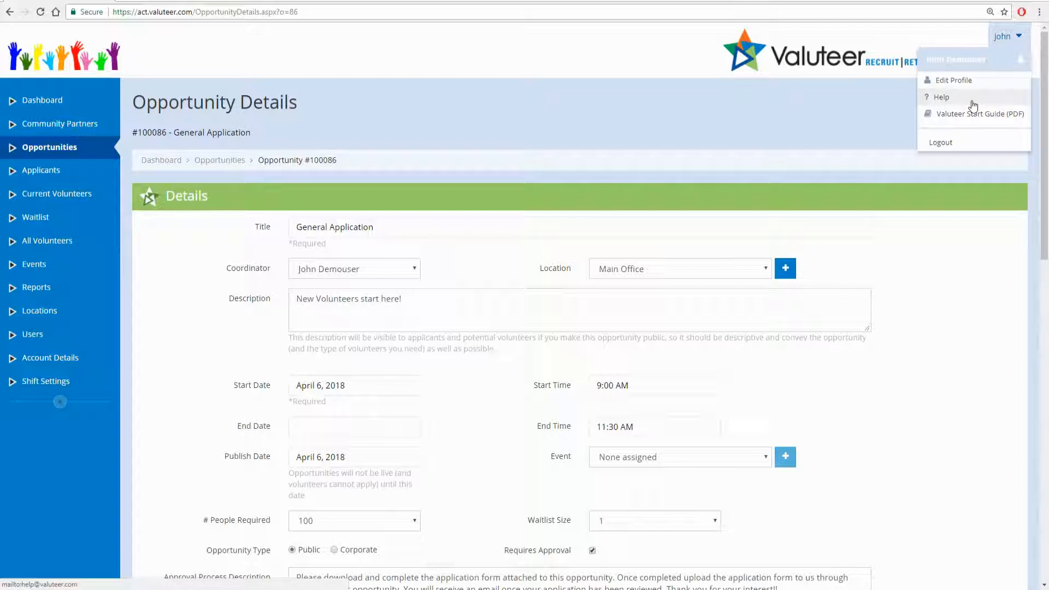